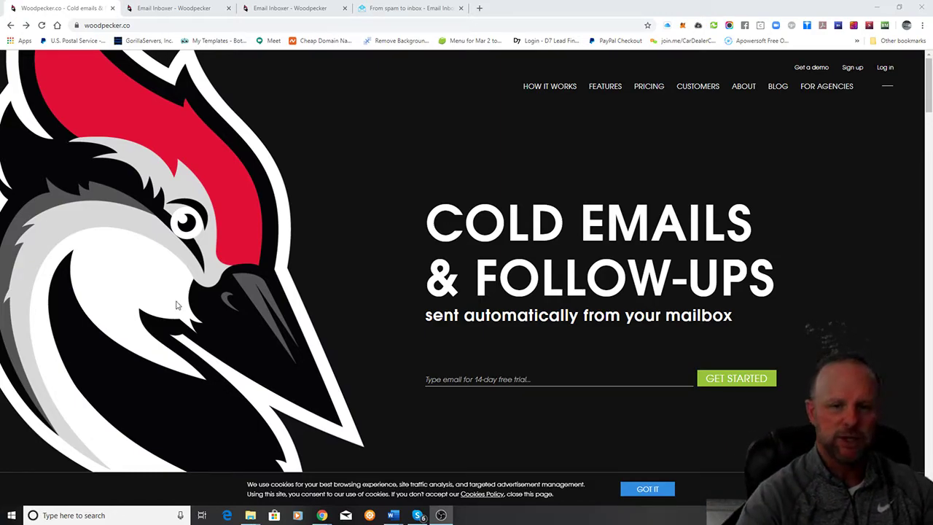
- Log in to the Woodpecker account and add a new campaign
{"action": "left_click", "coordinate": [884, 68]}
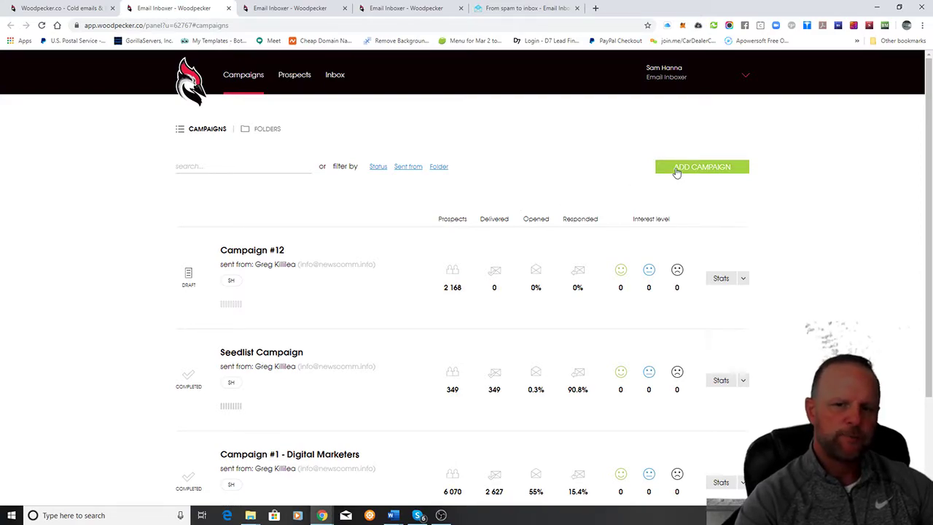
{"action": "left_click", "coordinate": [676, 172]}
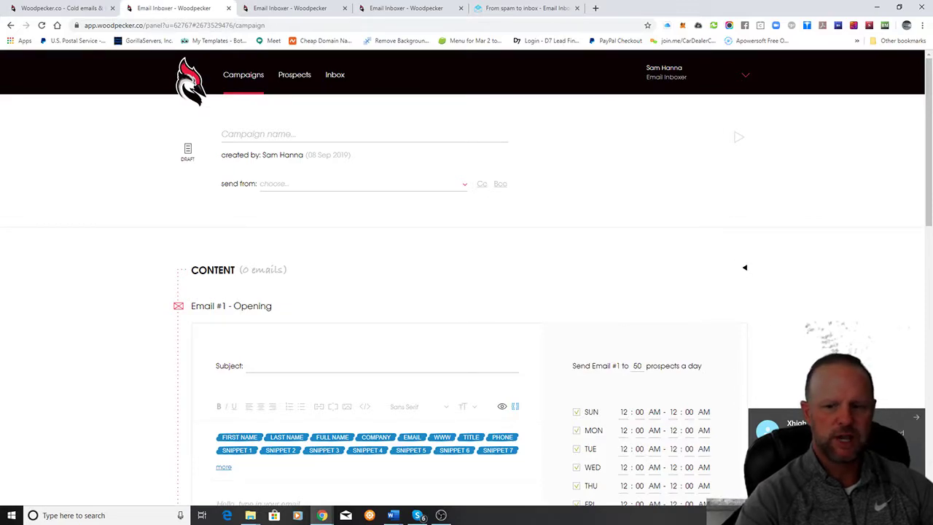
{"action": "left_click", "coordinate": [917, 417]}
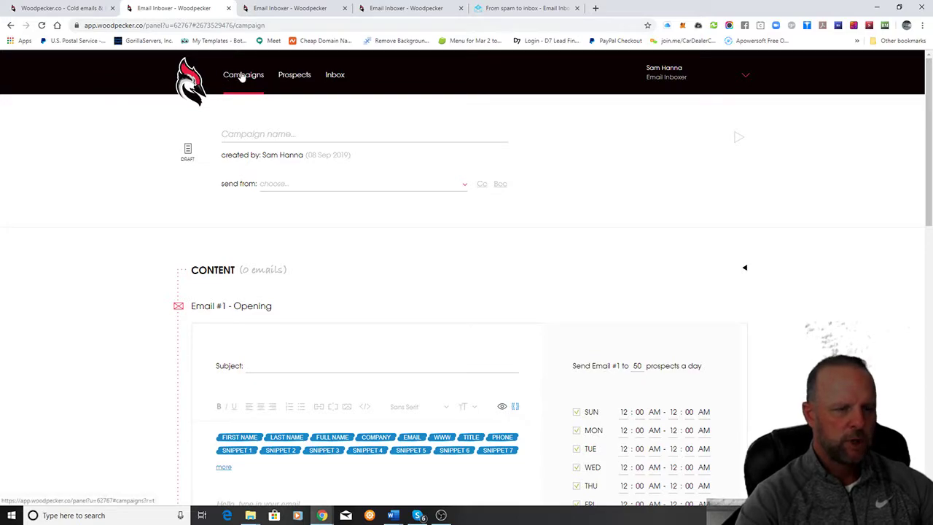
- Try the existing mailbox as the campaign's sending address and reset the sender to none
{"action": "left_click", "coordinate": [387, 186]}
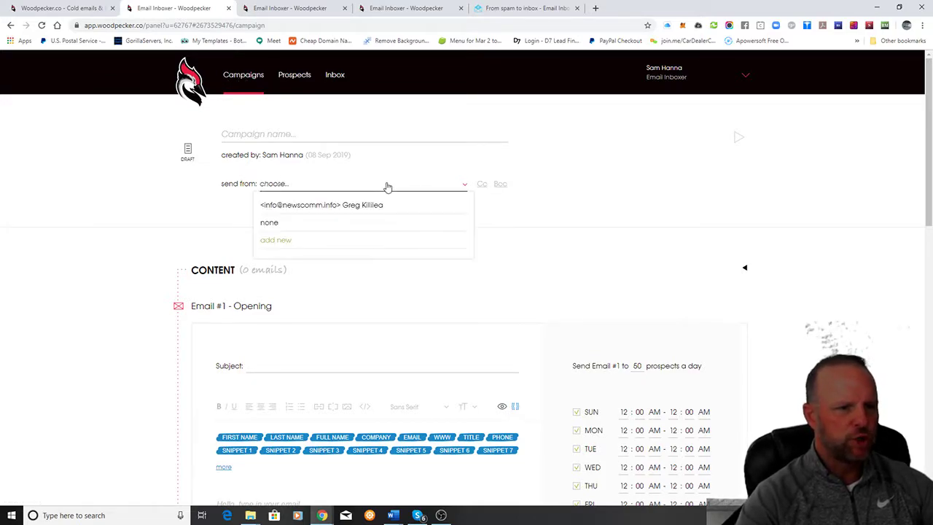
{"action": "left_click", "coordinate": [387, 207]}
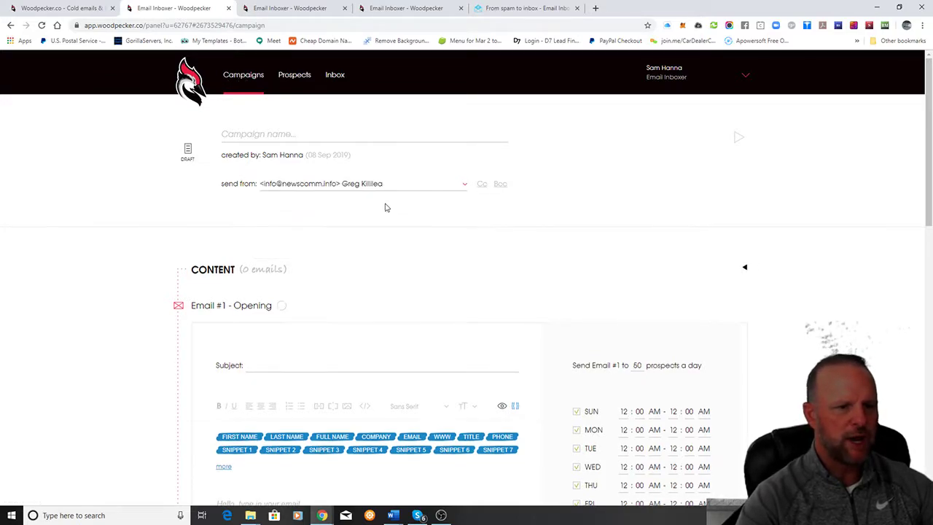
{"action": "left_click", "coordinate": [387, 188]}
{"action": "left_click", "coordinate": [377, 223]}
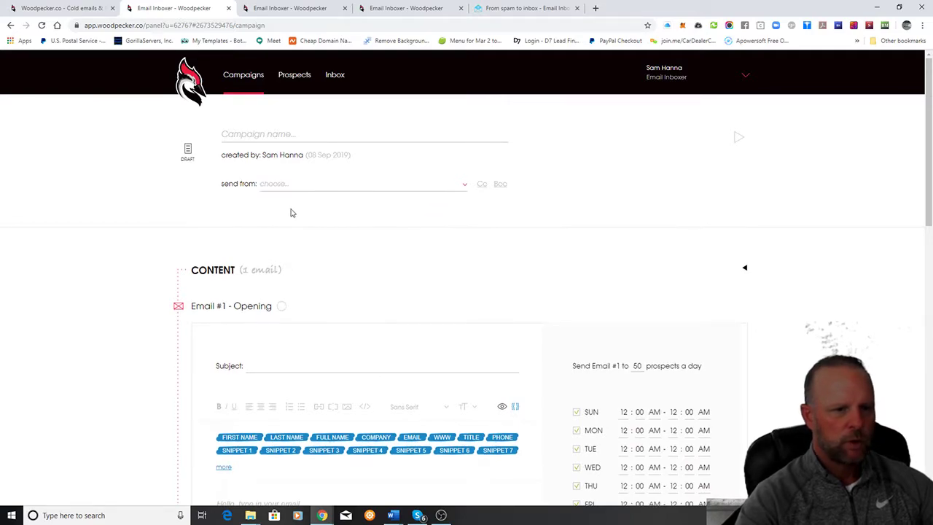
- Set the sending start hour of Email #1 to 07 AM for Sunday through Thursday
{"action": "scroll", "coordinate": [183, 241], "scroll_direction": "down", "scroll_amount": 3}
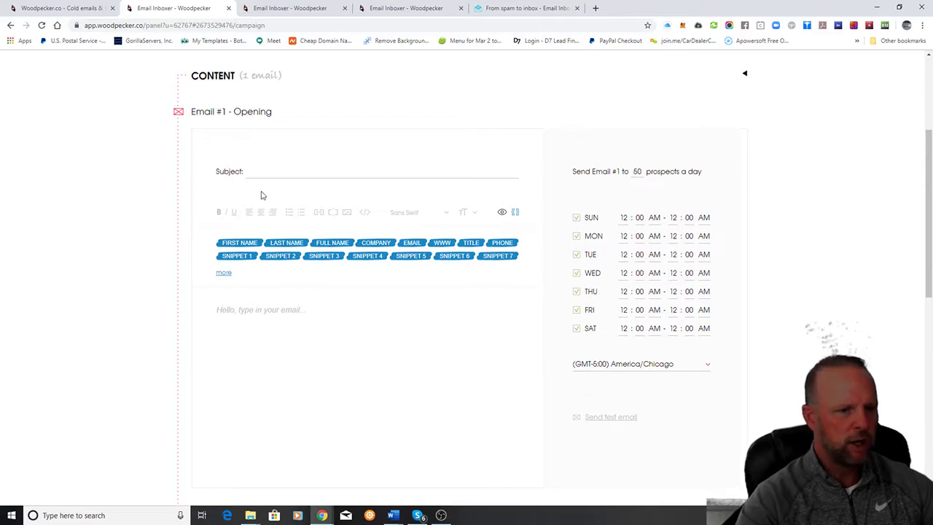
{"action": "left_click", "coordinate": [269, 168]}
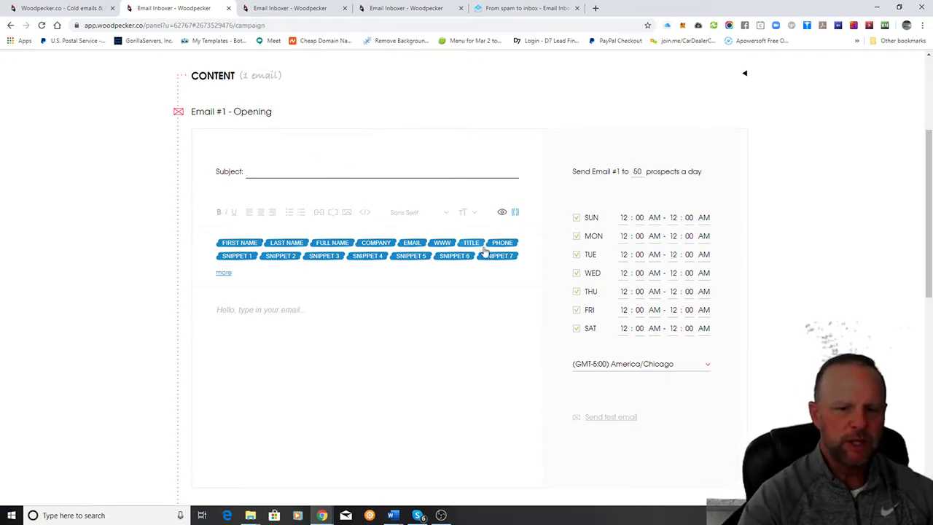
{"action": "left_click", "coordinate": [624, 218]}
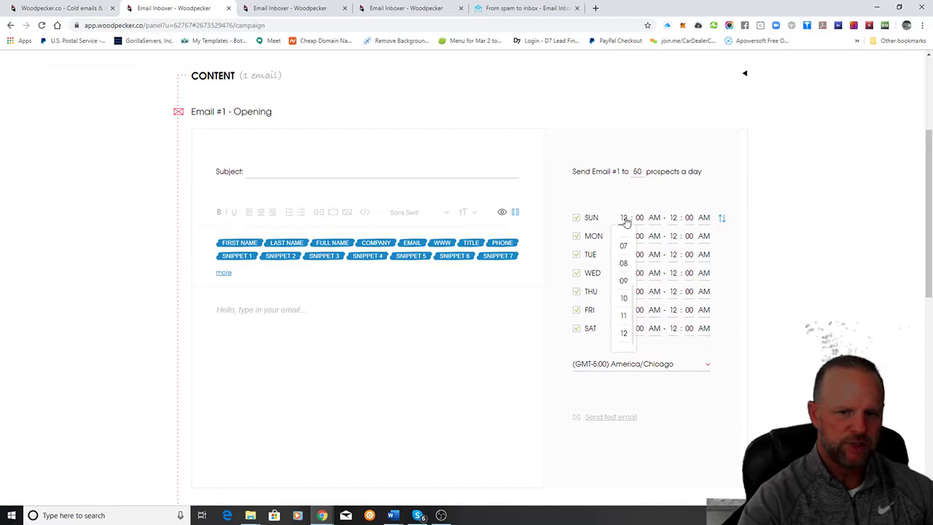
{"action": "left_click", "coordinate": [624, 244]}
{"action": "left_click", "coordinate": [625, 240]}
{"action": "left_click", "coordinate": [624, 263]}
{"action": "left_click", "coordinate": [623, 258]}
{"action": "left_click", "coordinate": [623, 282]}
{"action": "left_click", "coordinate": [624, 275]}
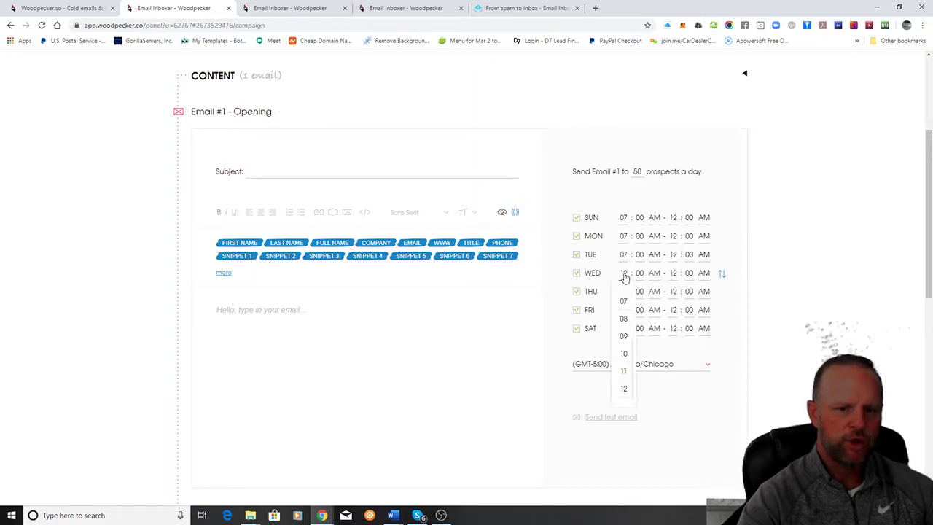
{"action": "left_click", "coordinate": [622, 301]}
{"action": "left_click", "coordinate": [624, 293]}
{"action": "left_click", "coordinate": [625, 320]}
- Exclude Sunday and Saturday from the sending schedule and set Friday's start hour to 07 AM
{"action": "left_click", "coordinate": [576, 218]}
{"action": "left_click", "coordinate": [577, 329]}
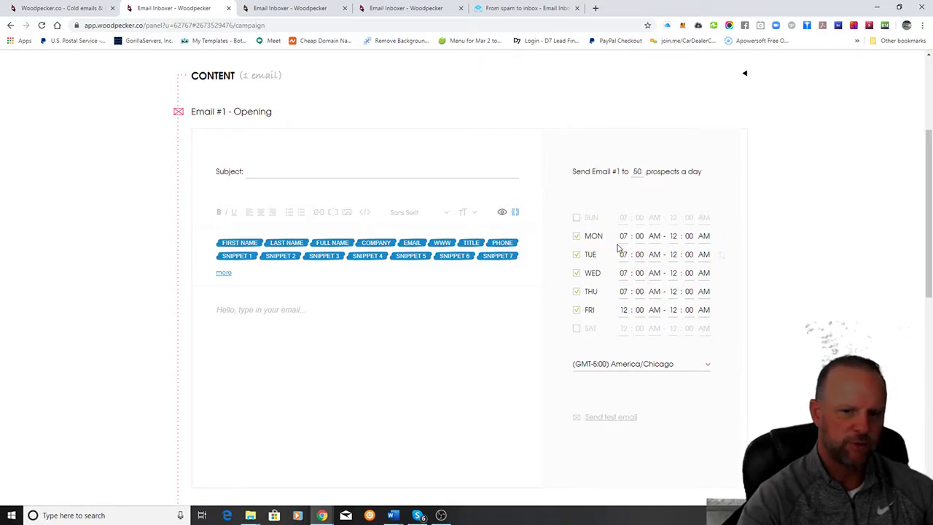
{"action": "left_click", "coordinate": [623, 310]}
{"action": "left_click", "coordinate": [624, 338]}
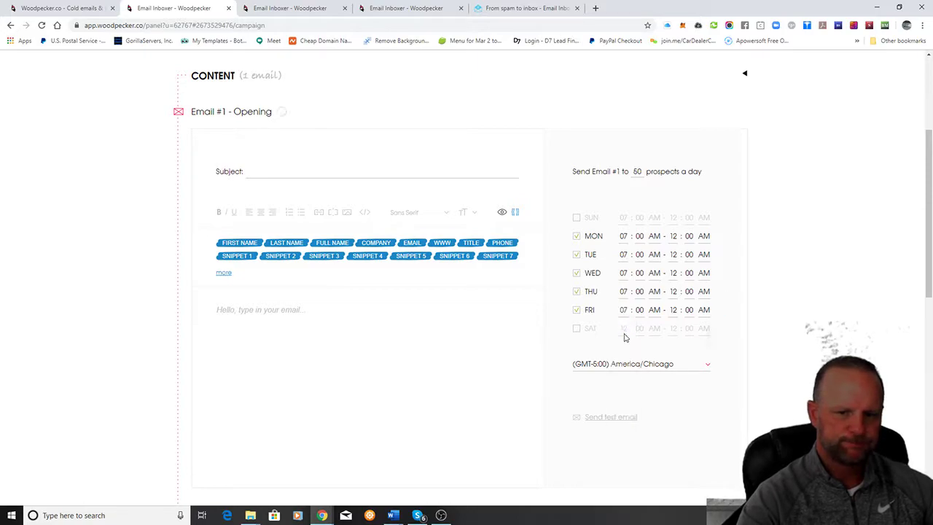
- Set the sending end time to 08:00 PM for Monday and Tuesday
{"action": "left_click", "coordinate": [673, 237]}
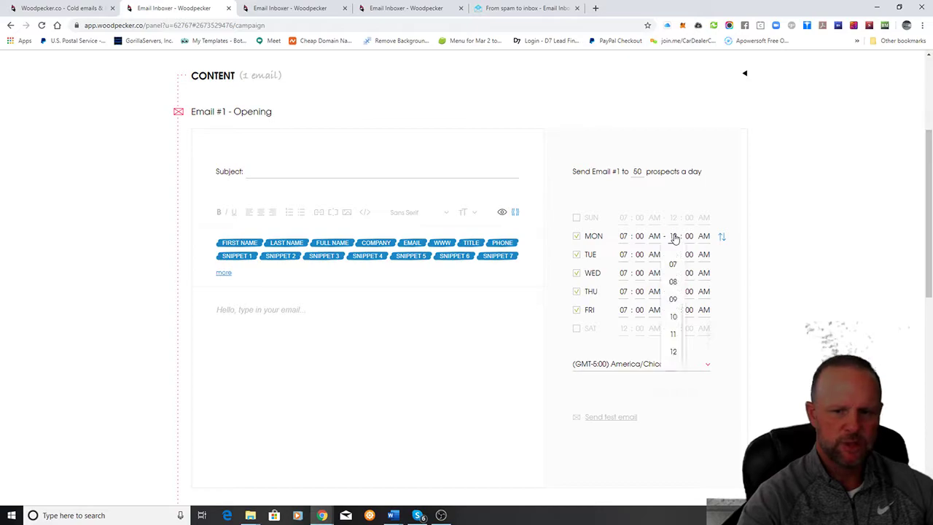
{"action": "left_click", "coordinate": [673, 281]}
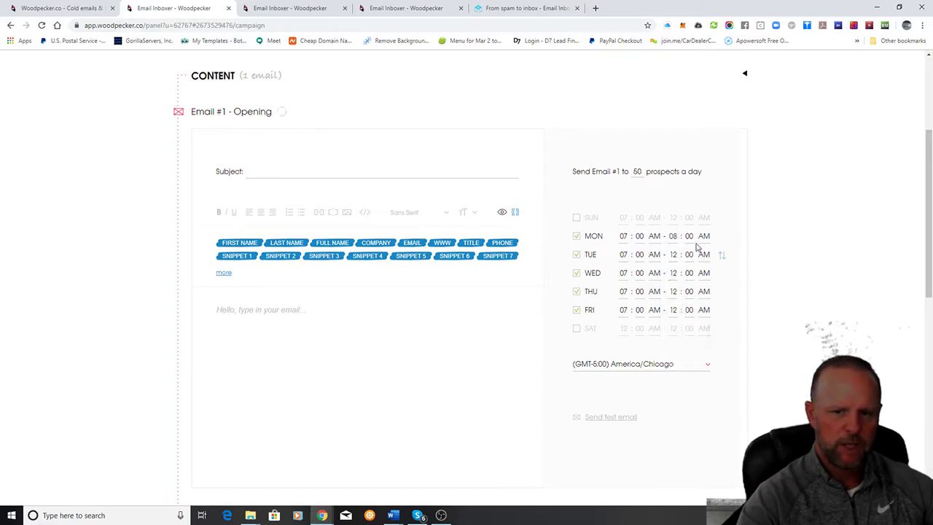
{"action": "left_click", "coordinate": [703, 237]}
{"action": "left_click", "coordinate": [673, 257]}
{"action": "left_click", "coordinate": [672, 300]}
{"action": "left_click", "coordinate": [703, 254]}
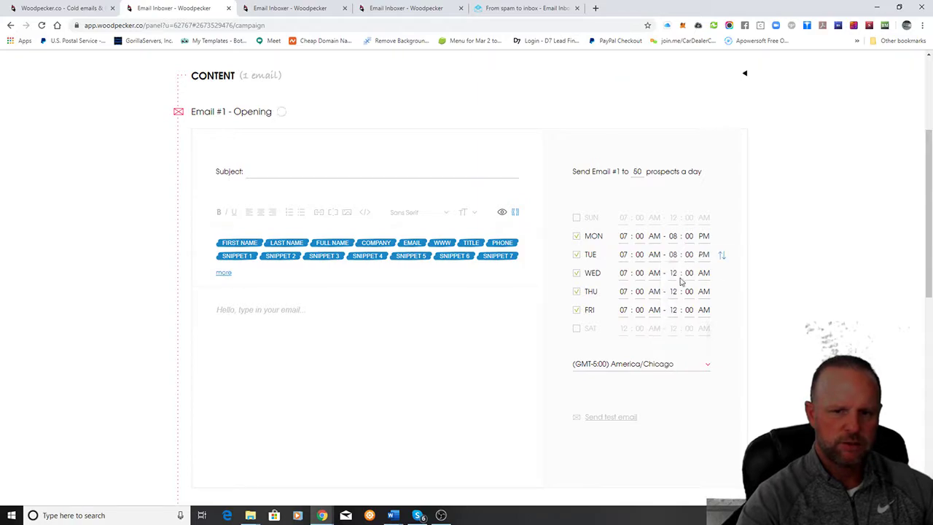
- Set the sending end time to 08:00 PM for Wednesday, Thursday and Friday
{"action": "left_click", "coordinate": [673, 275]}
{"action": "left_click", "coordinate": [672, 321]}
{"action": "left_click", "coordinate": [703, 273]}
{"action": "left_click", "coordinate": [672, 293]}
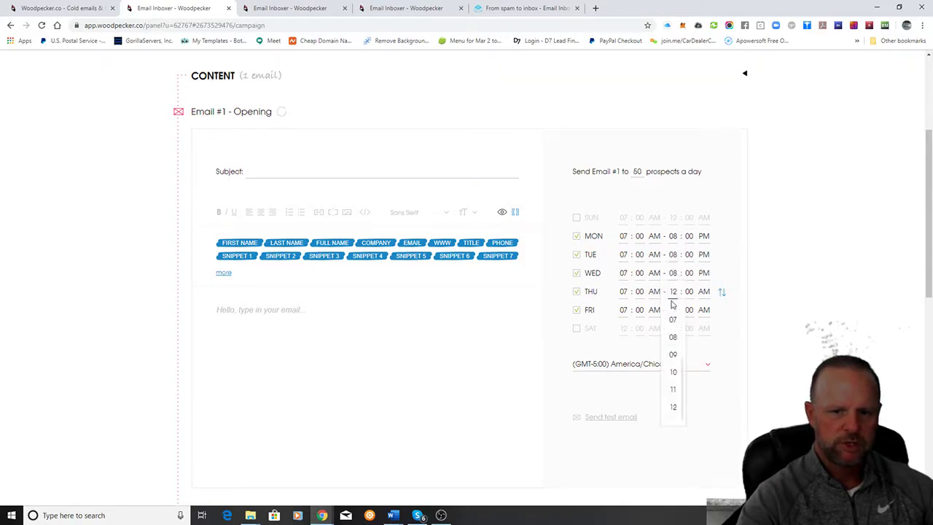
{"action": "left_click", "coordinate": [672, 336]}
{"action": "left_click", "coordinate": [704, 292]}
{"action": "left_click", "coordinate": [673, 310]}
{"action": "left_click", "coordinate": [672, 355]}
{"action": "left_click", "coordinate": [704, 310]}
{"action": "scroll", "coordinate": [333, 273], "scroll_direction": "down", "scroll_amount": 1}
{"action": "scroll", "coordinate": [335, 279], "scroll_direction": "up", "scroll_amount": 3}
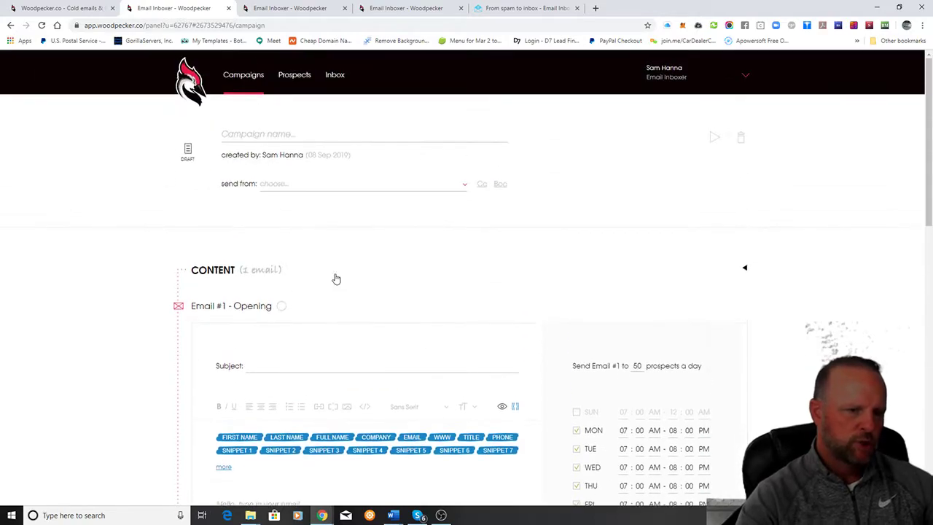
- Expand the list of merge fields available for Email #1
{"action": "scroll", "coordinate": [336, 277], "scroll_direction": "down", "scroll_amount": 1}
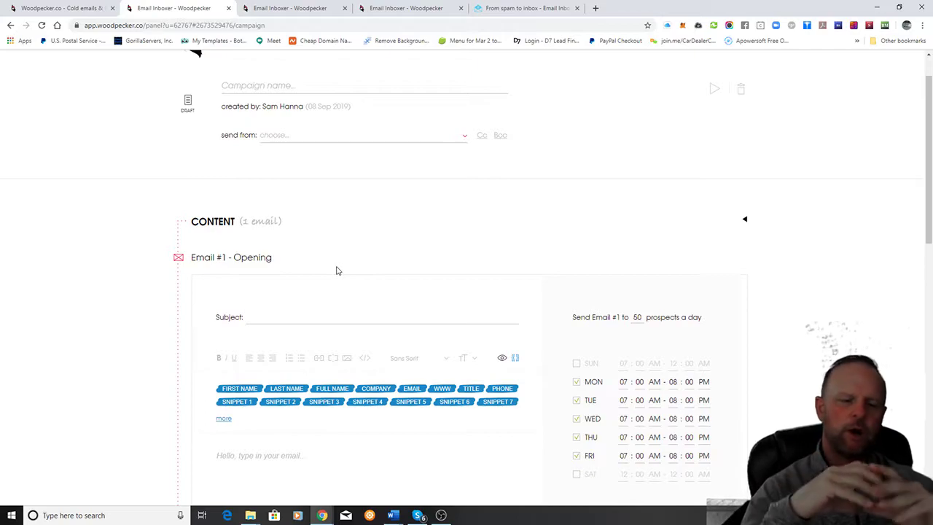
{"action": "left_click", "coordinate": [341, 319]}
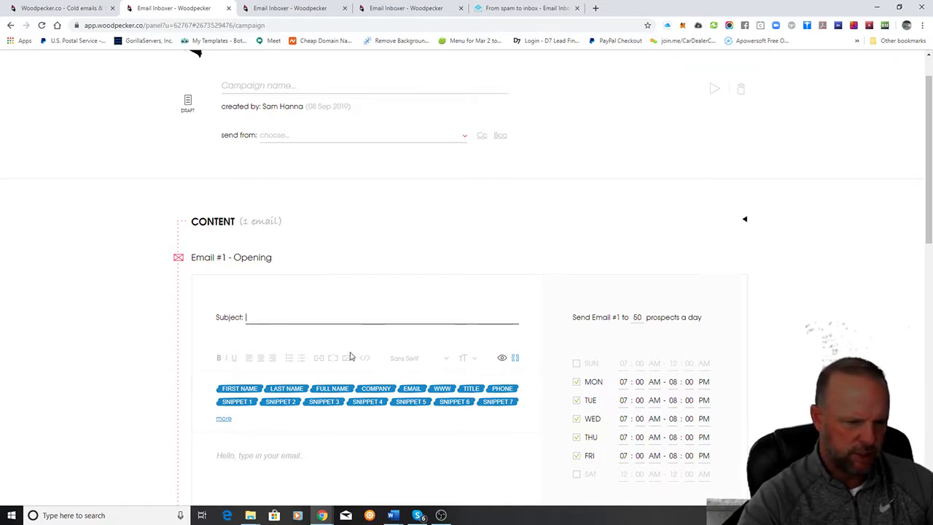
{"action": "left_click", "coordinate": [224, 419]}
{"action": "scroll", "coordinate": [212, 415], "scroll_direction": "down", "scroll_amount": 1}
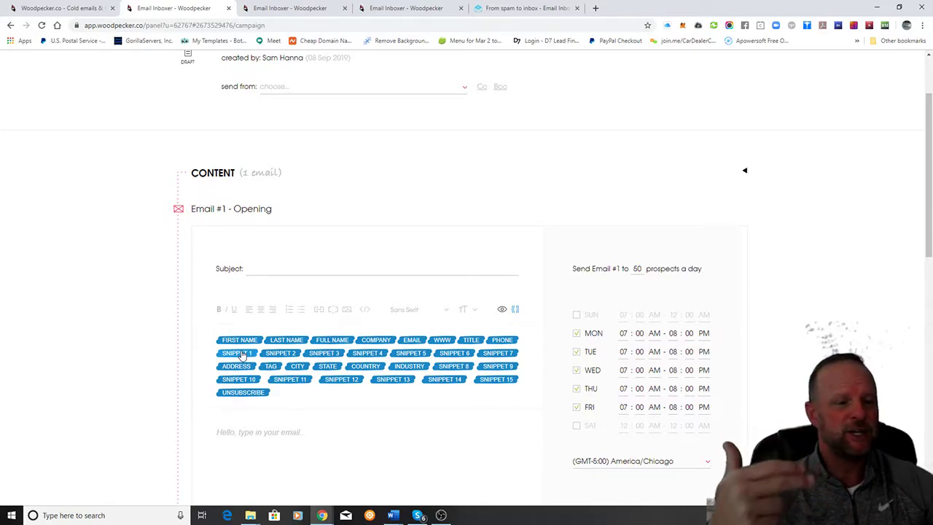
- Compose the subject of Email #1 as "{{SNIPPET_1}} in {{CITY}}" using the Snippet 1 and City merge fields
{"action": "left_click", "coordinate": [282, 267]}
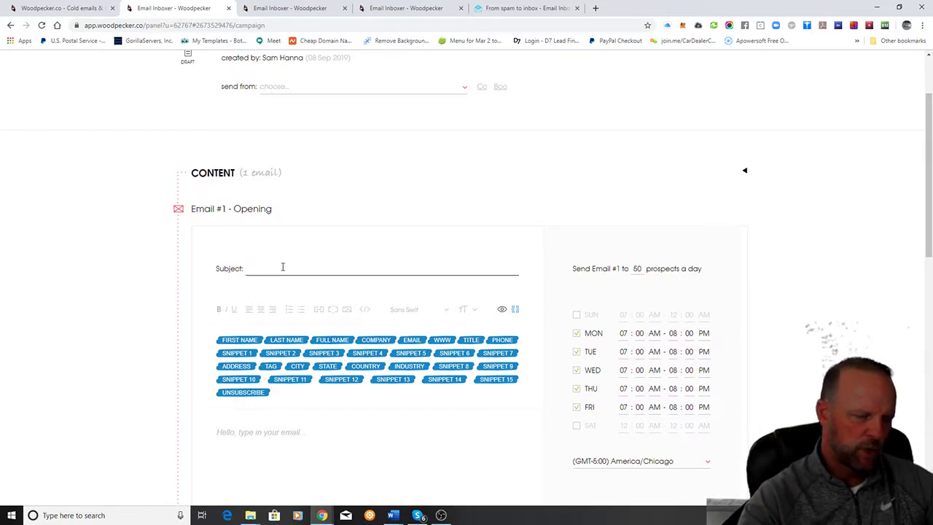
{"action": "left_click", "coordinate": [235, 353]}
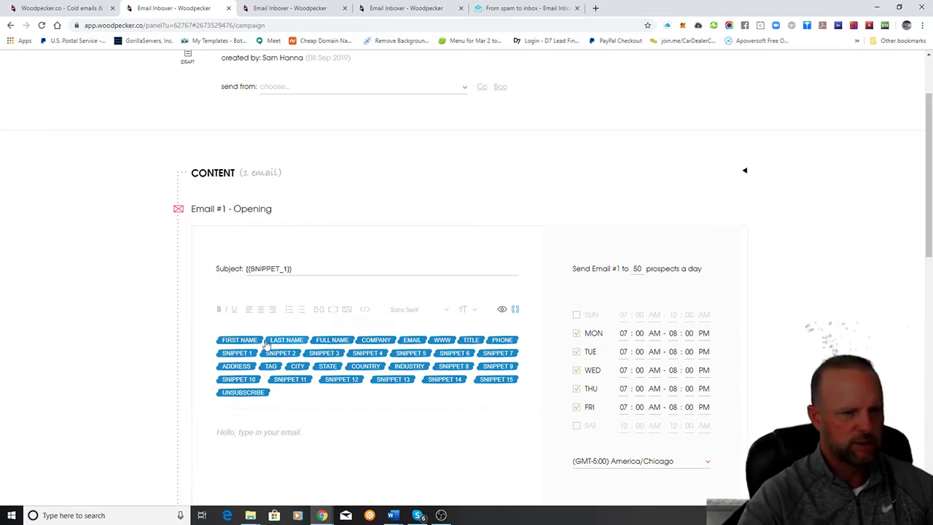
{"action": "left_click", "coordinate": [303, 269]}
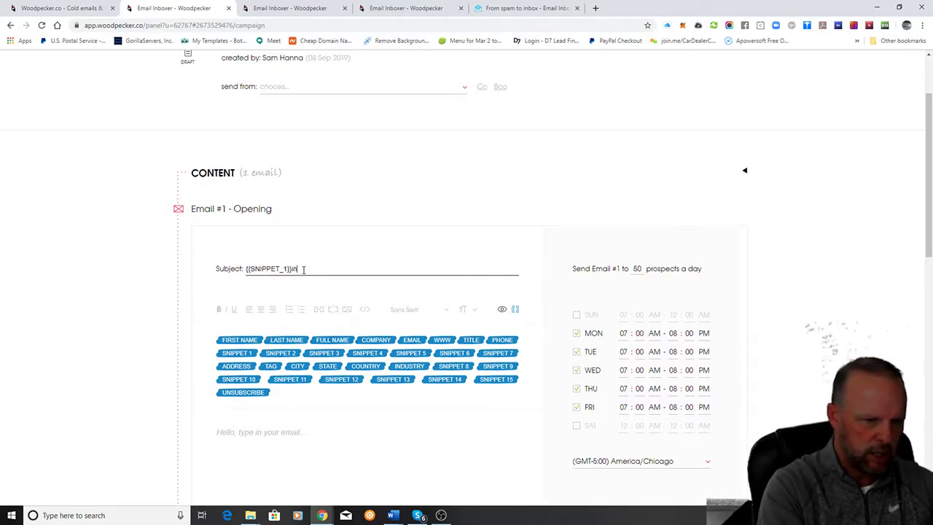
{"action": "type", "text": "in"}
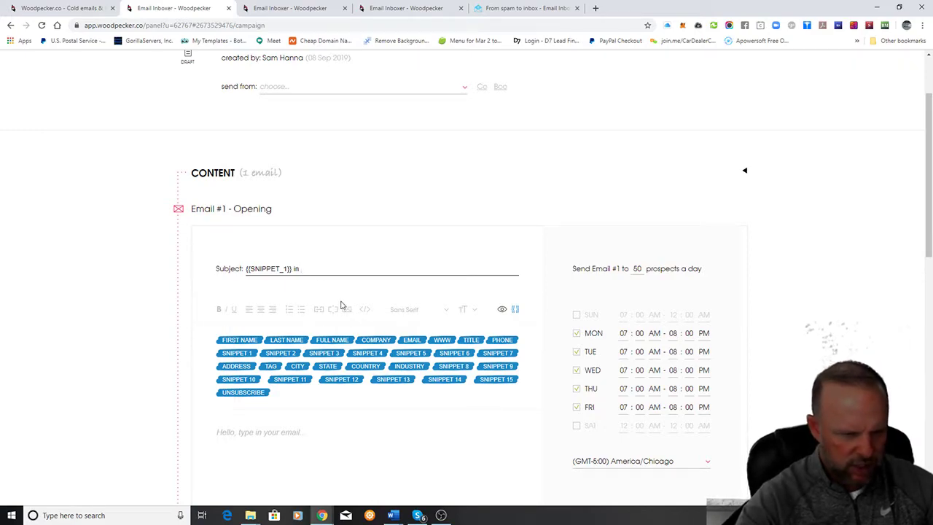
{"action": "left_click", "coordinate": [298, 367]}
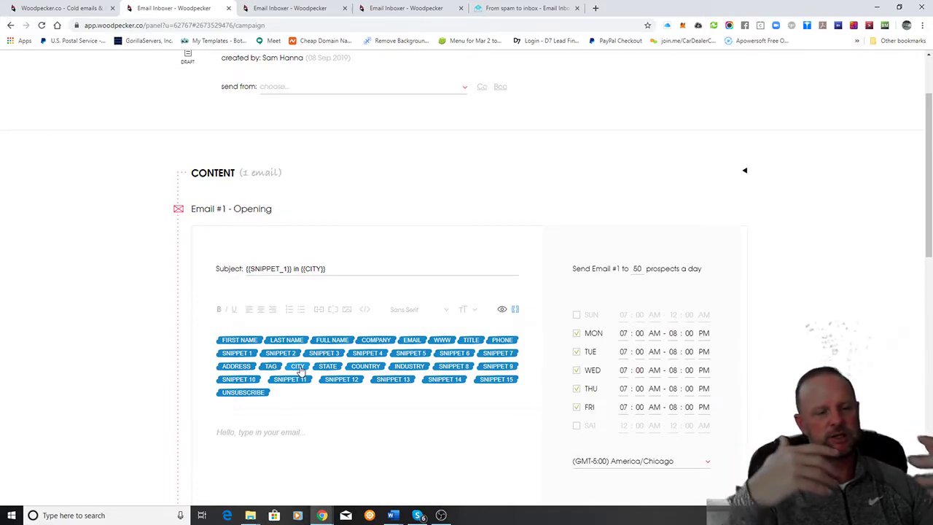
{"action": "left_click", "coordinate": [270, 270]}
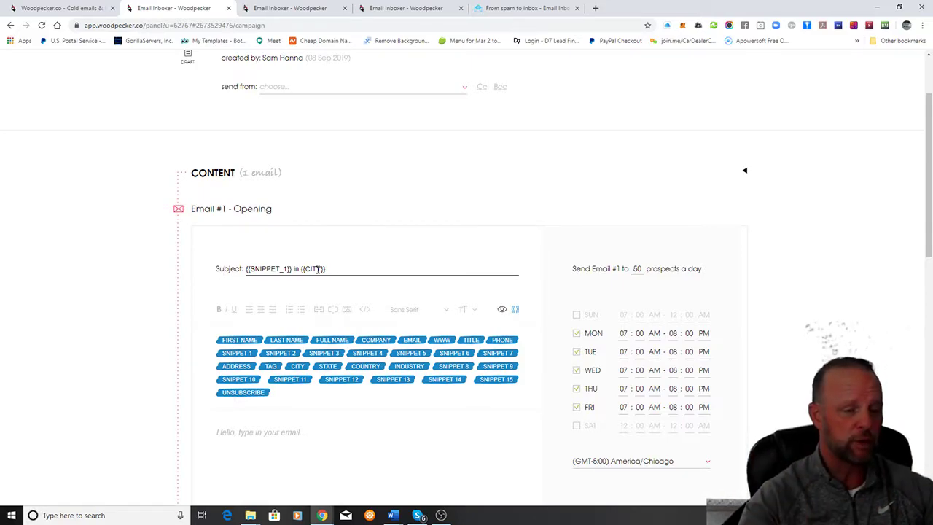
- Start the email body with the greeting "Hi {{FIRST_NAME}}" using the First Name merge field
{"action": "scroll", "coordinate": [343, 284], "scroll_direction": "down", "scroll_amount": 2}
{"action": "left_click", "coordinate": [289, 336]}
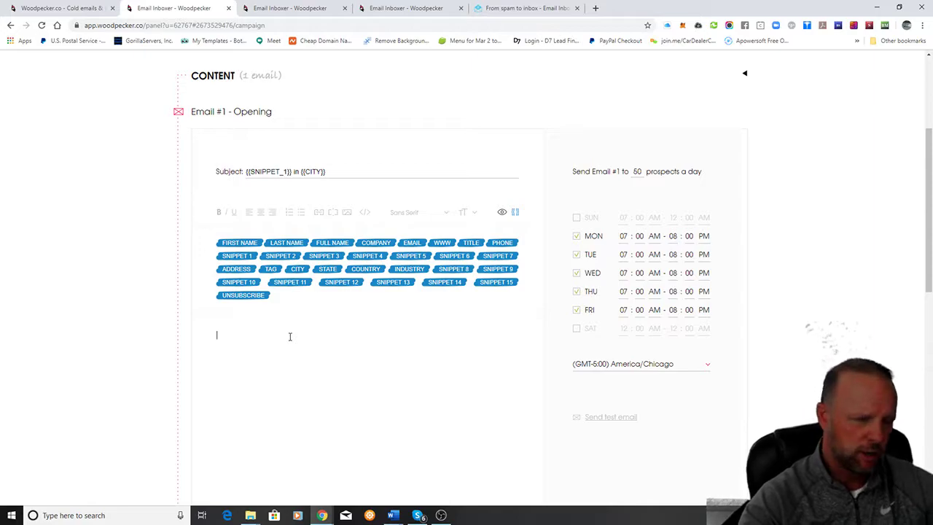
{"action": "type", "text": "Hi"}
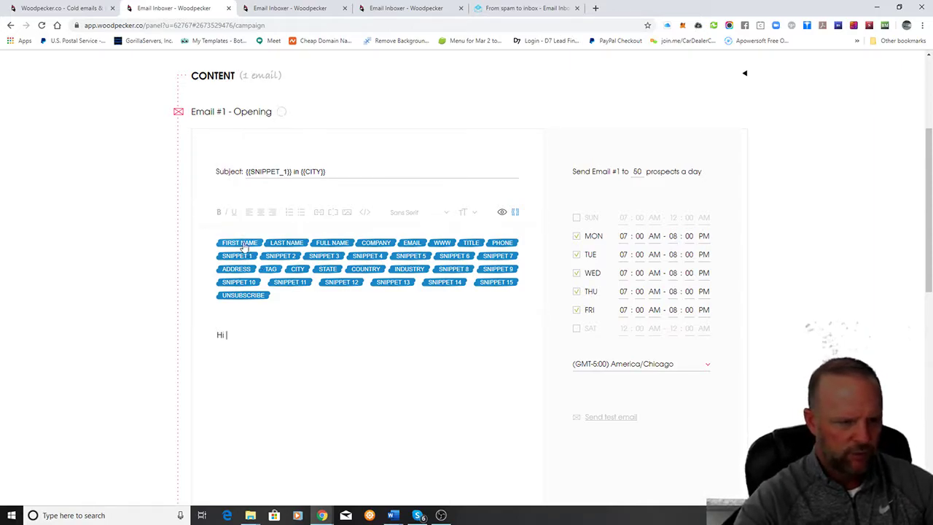
{"action": "left_click", "coordinate": [241, 244]}
{"action": "key", "text": "Return"}
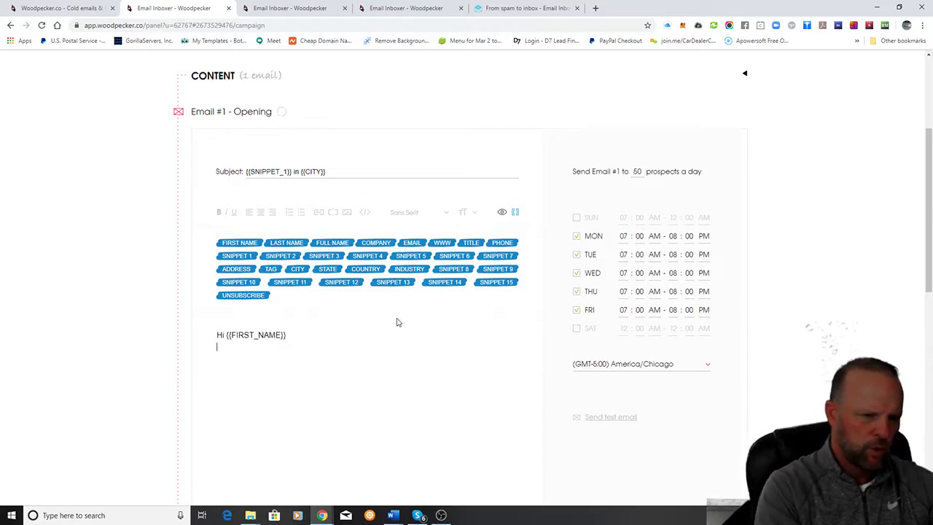
- Write the first body sentence of Email #1 as "Just wanted to make sure you are still in business."
{"action": "type", "text": "Just wanted "}
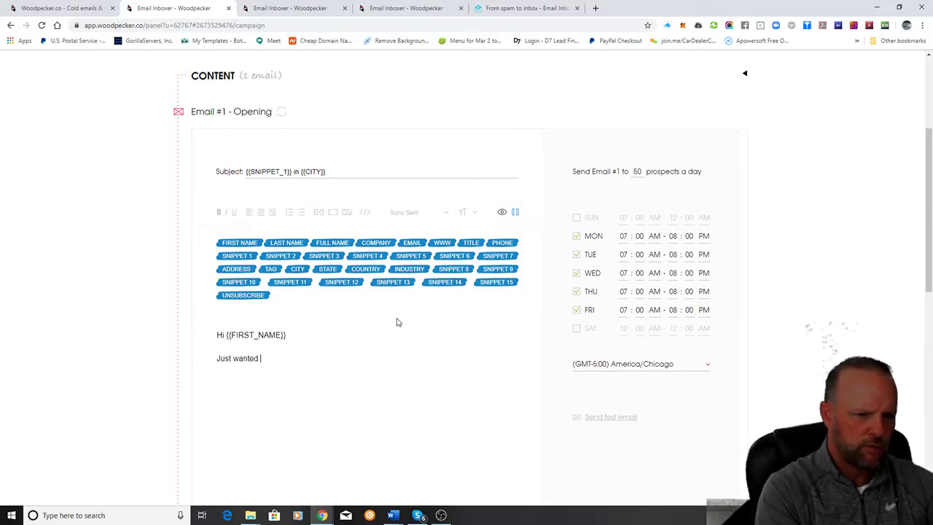
{"action": "type", "text": "to make sure you are"}
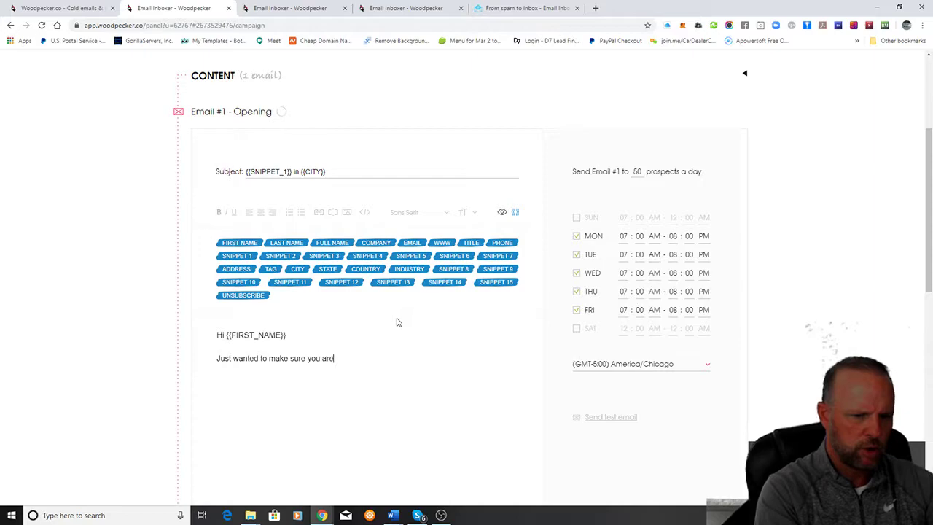
{"action": "type", "text": " still practic"}
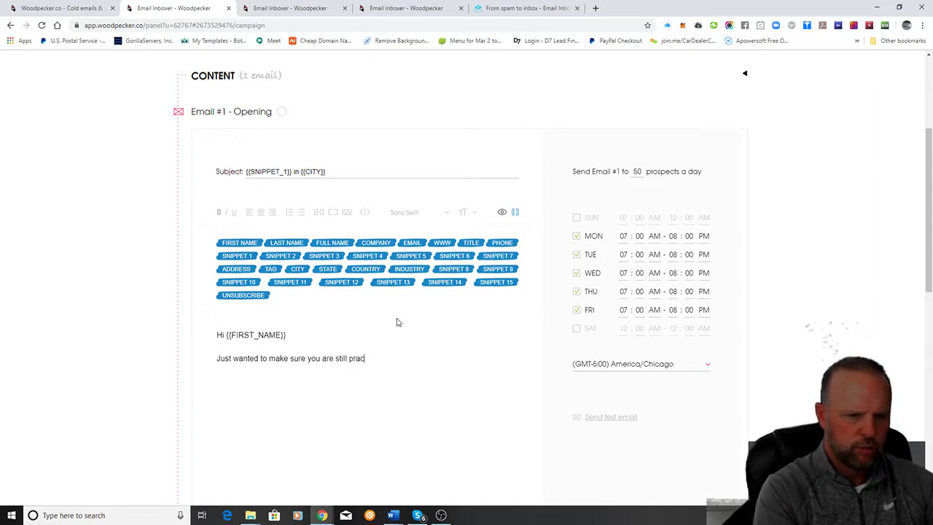
{"action": "key", "text": "BackSpace"}
{"action": "key", "text": "BackSpace"}
{"action": "key", "text": "BackSpace"}
{"action": "key", "text": "BackSpace"}
{"action": "key", "text": "BackSpace"}
{"action": "key", "text": "BackSpace"}
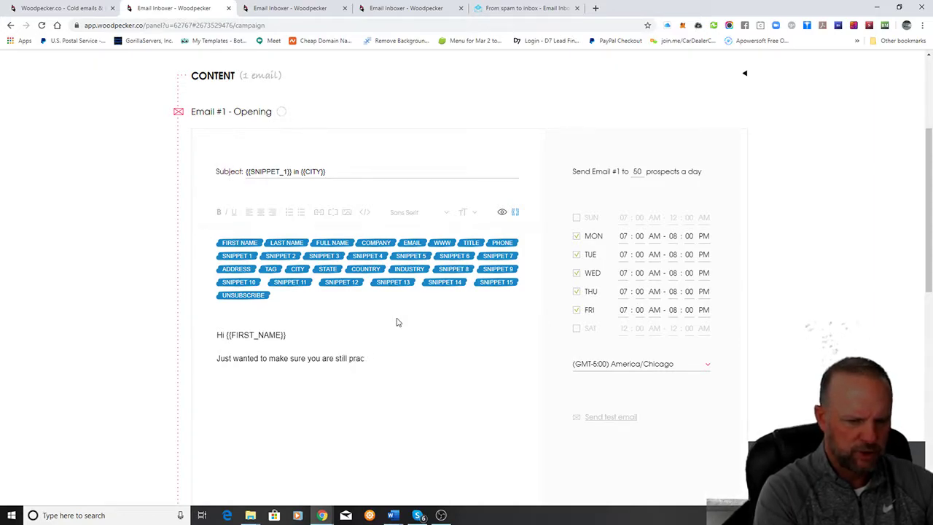
{"action": "key", "text": "BackSpace"}
{"action": "type", "text": "a"}
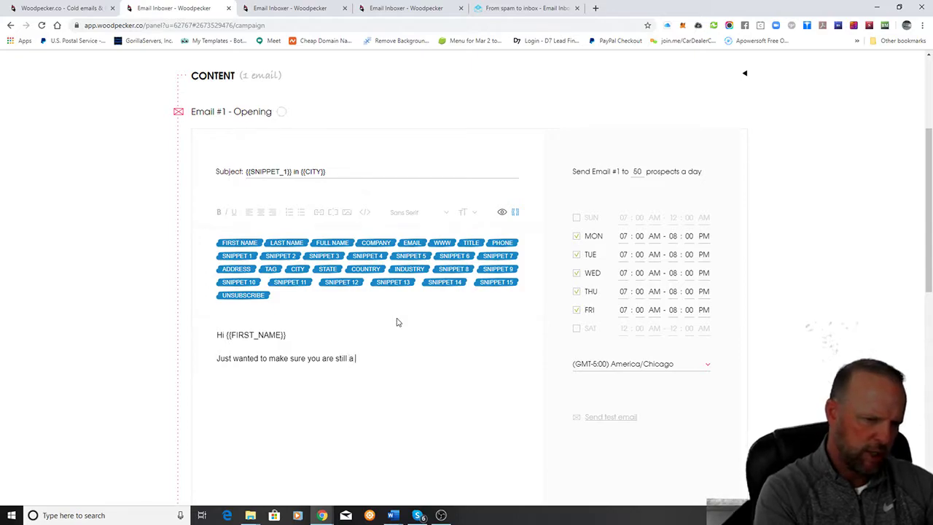
{"action": "key", "text": "BackSpace"}
{"action": "type", "text": "in business.  I"}
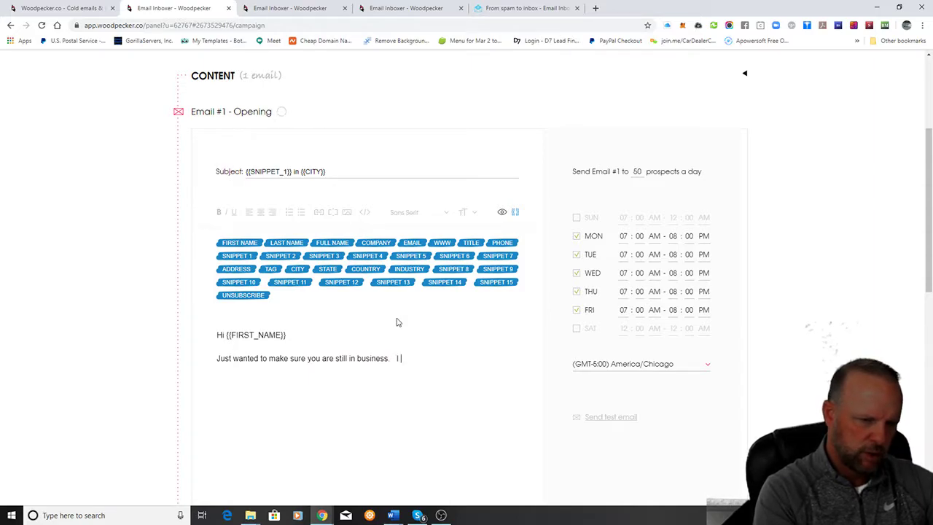
- Complete the second sentence as "I was looking for a {{SNIPPET_1}} in {{CITY}}." using the Snippet 1 and City merge fields
{"action": "type", "text": " was looking for a"}
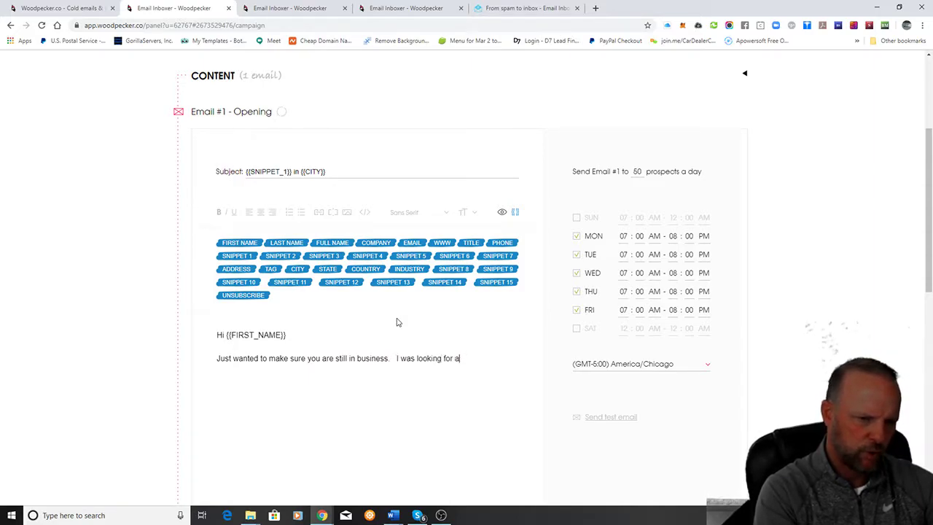
{"action": "left_click", "coordinate": [237, 255]}
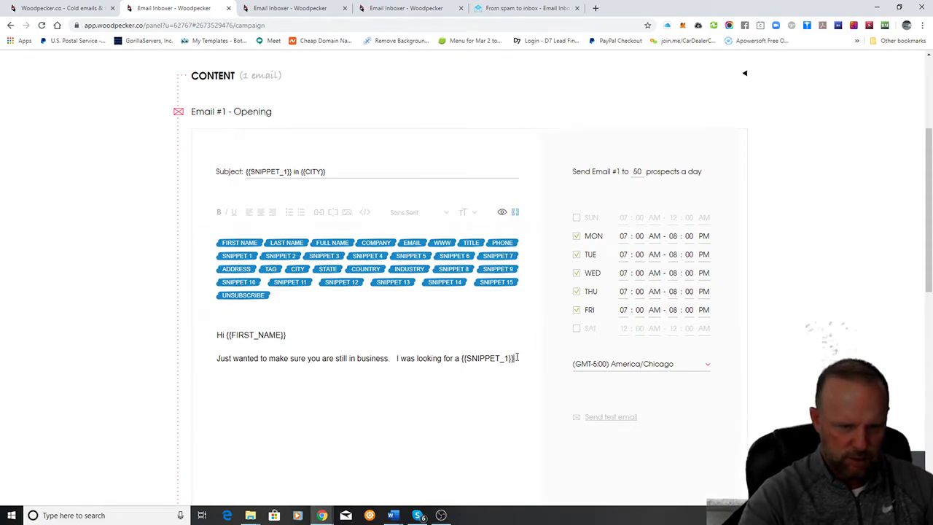
{"action": "type", "text": "in"}
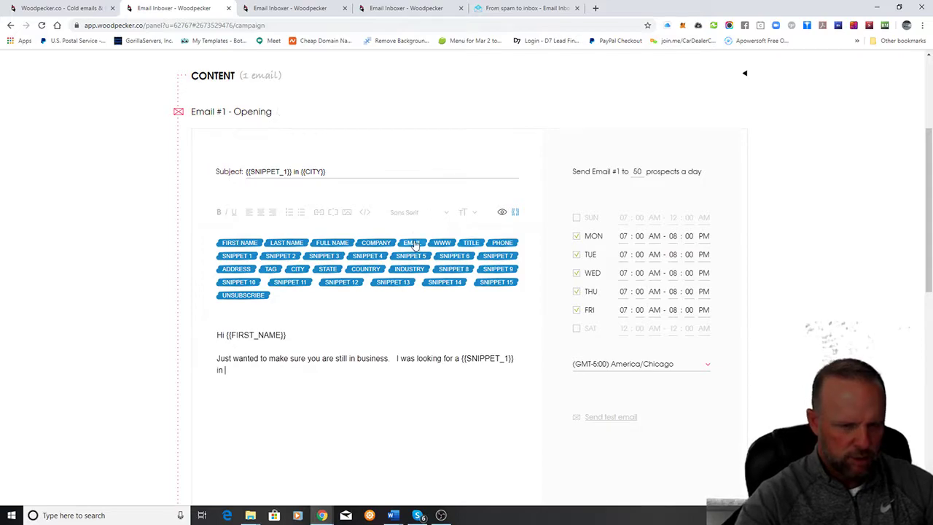
{"action": "left_click", "coordinate": [298, 269]}
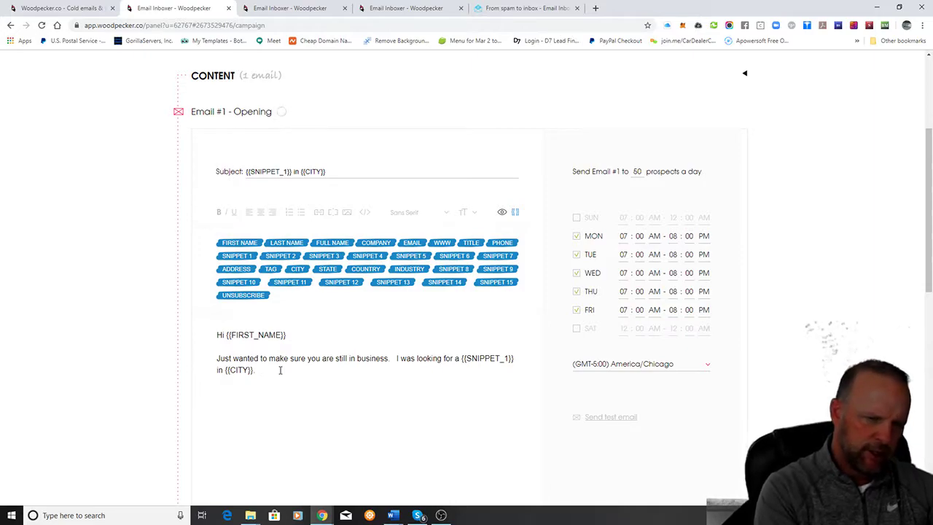
- Add the questions "Are you guys still in business? Is this your website?" followed by the WWW merge field
{"action": "type", "text": "Are"}
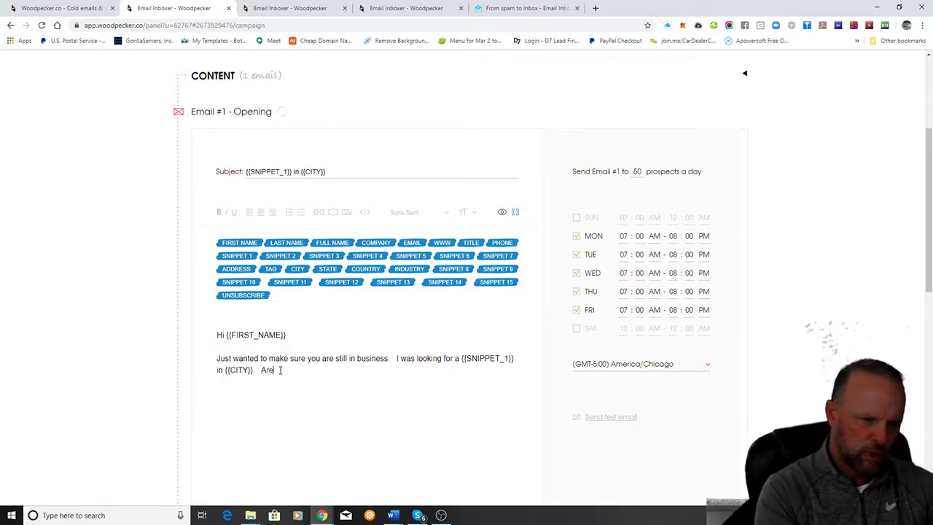
{"action": "type", "text": " you guys still"}
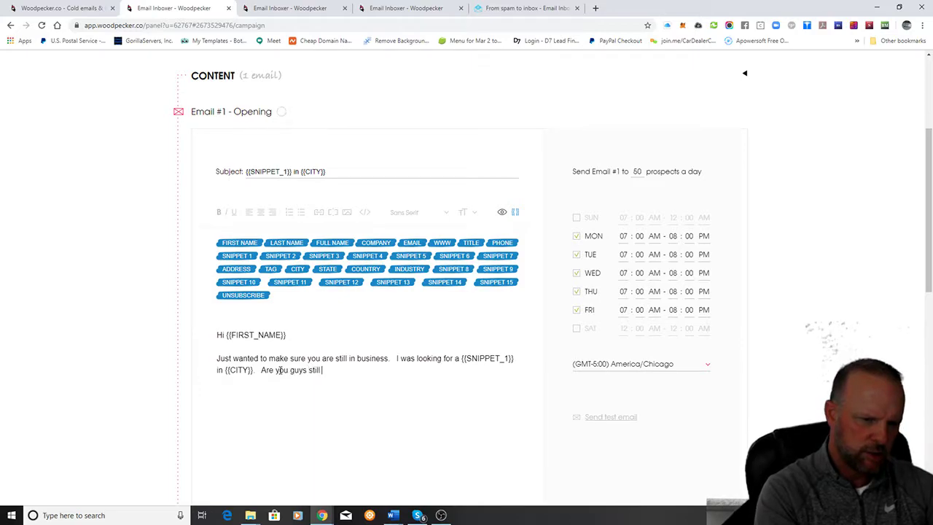
{"action": "type", "text": " in business?"}
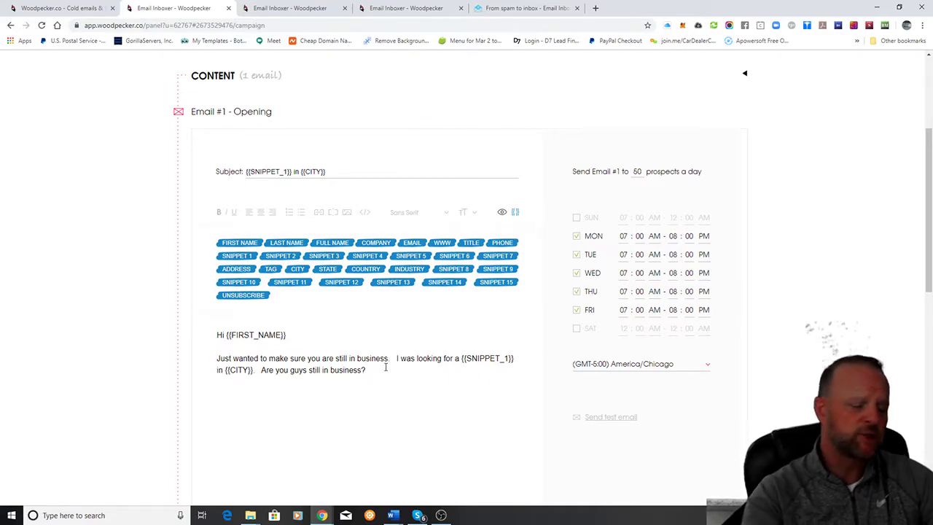
{"action": "type", "text": "Is this your"}
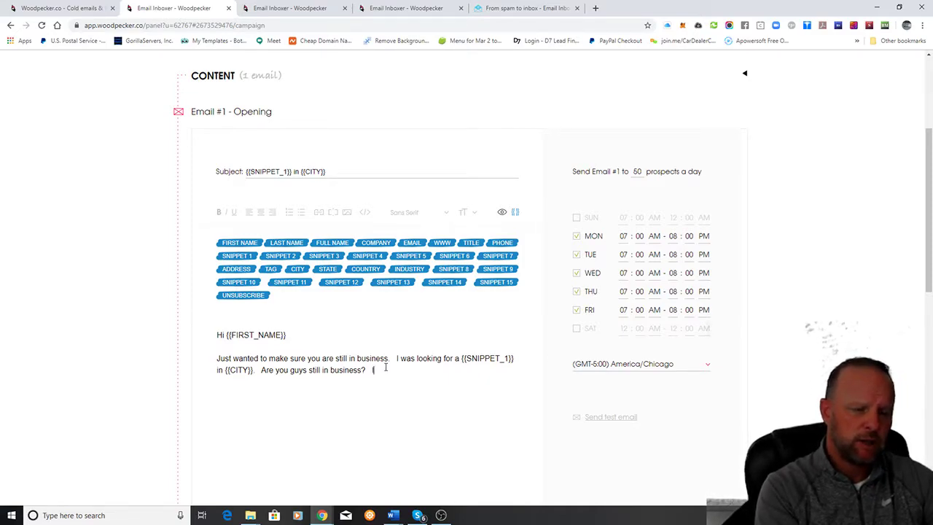
{"action": "type", "text": " we"}
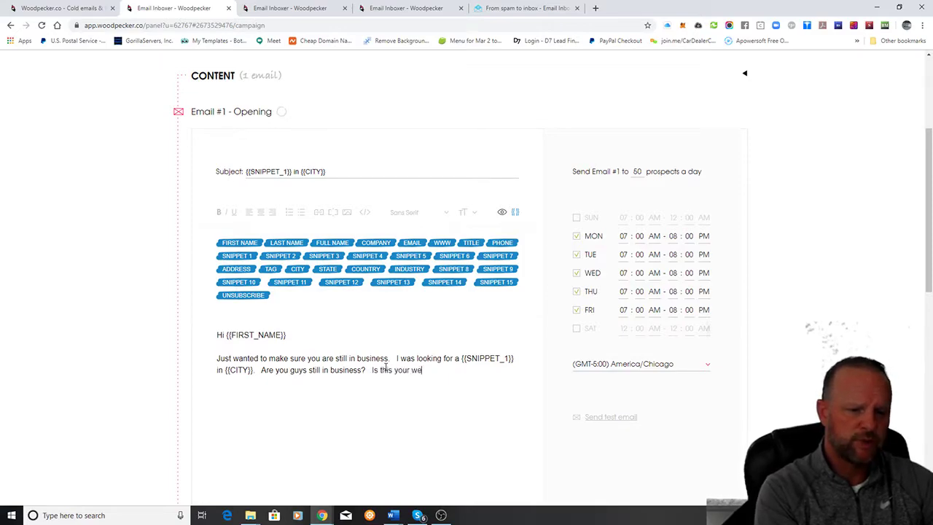
{"action": "type", "text": "bsite?"}
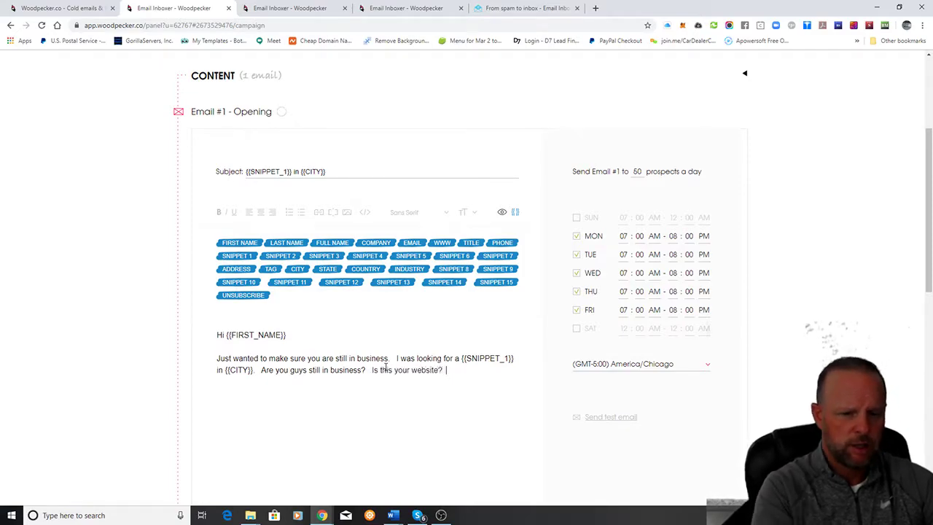
{"action": "left_click", "coordinate": [444, 244]}
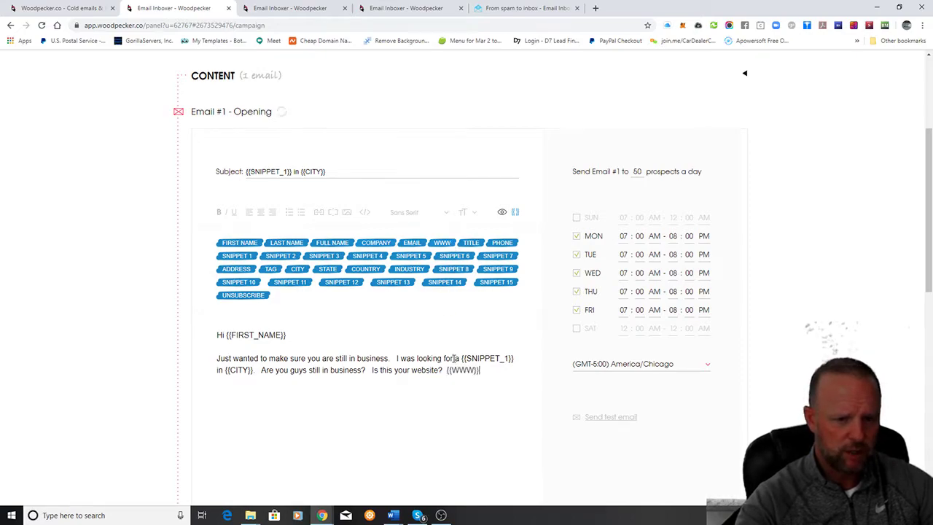
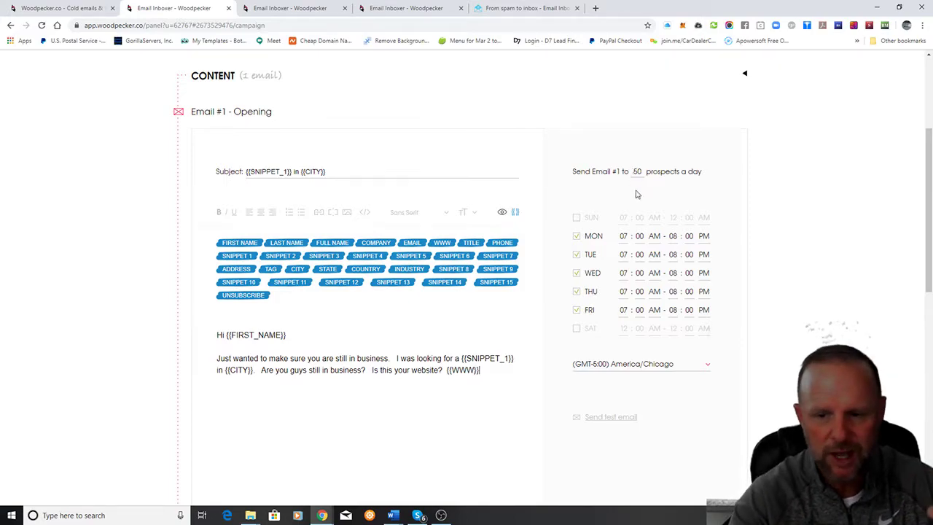
- Start adding prospects to the campaign by file import
{"action": "scroll", "coordinate": [678, 240], "scroll_direction": "down", "scroll_amount": 5}
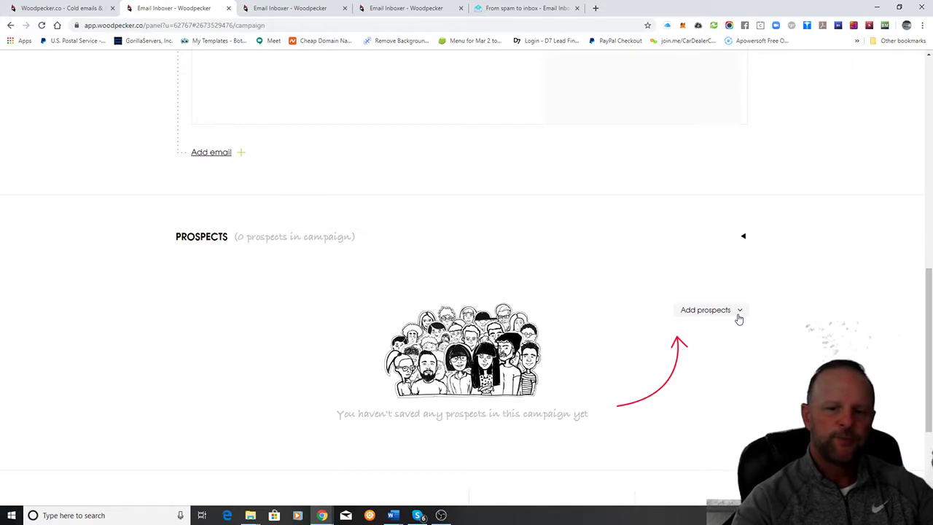
{"action": "left_click", "coordinate": [739, 318]}
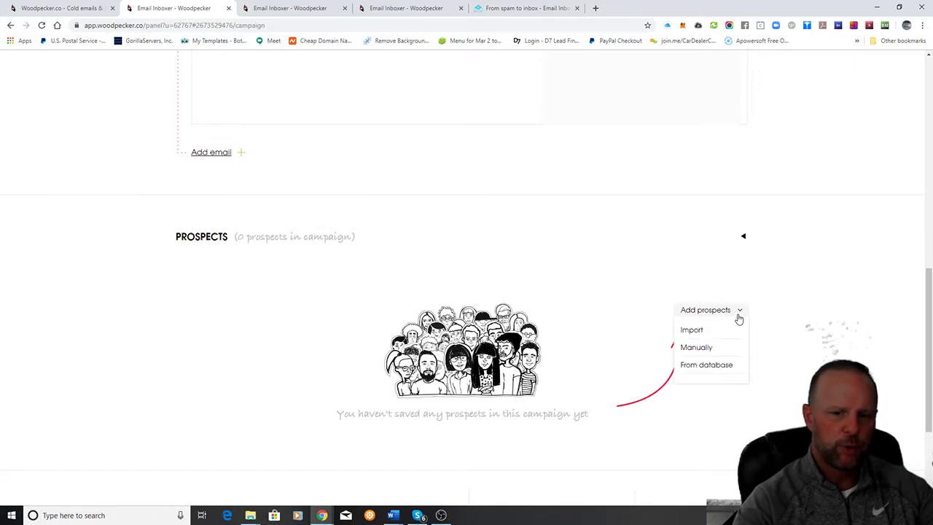
{"action": "left_click", "coordinate": [716, 329]}
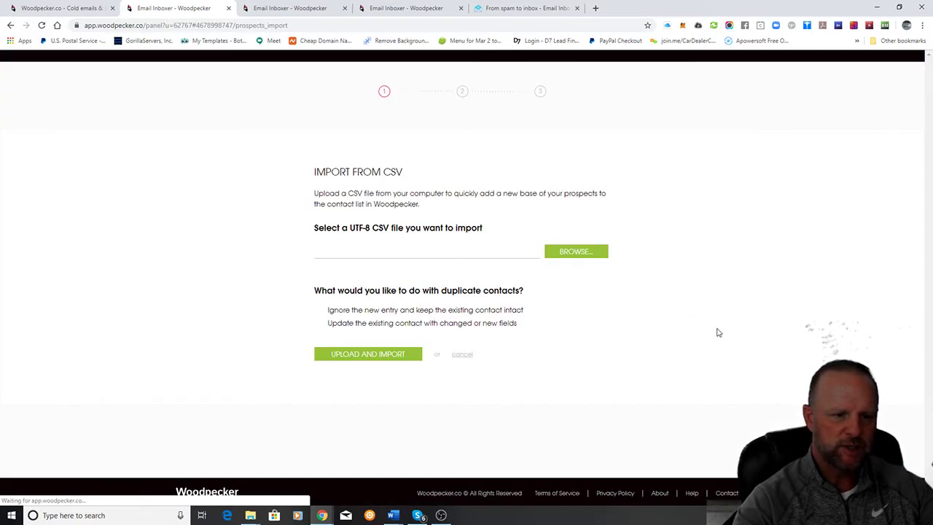
- Try to upload Gmail.txt from the Dentists - Sorted folder as the prospect list
{"action": "left_click", "coordinate": [577, 251]}
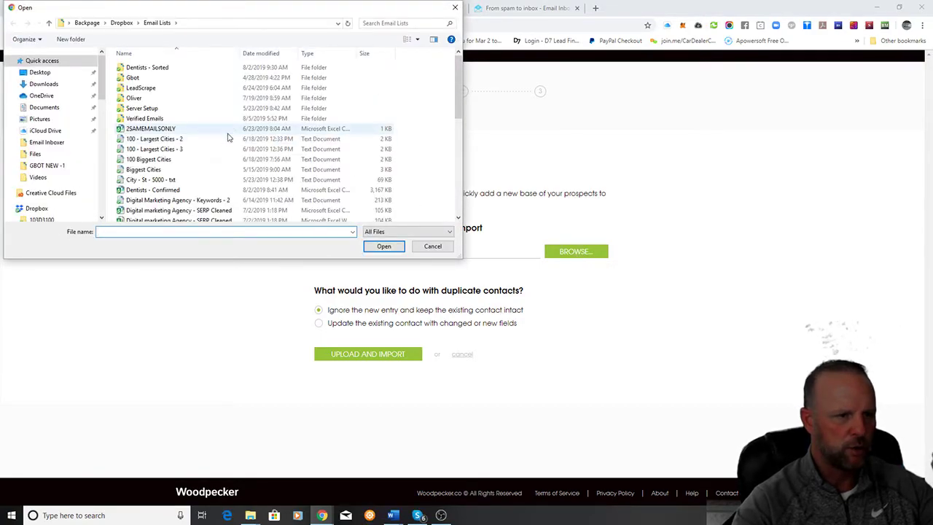
{"action": "double_click", "coordinate": [148, 67]}
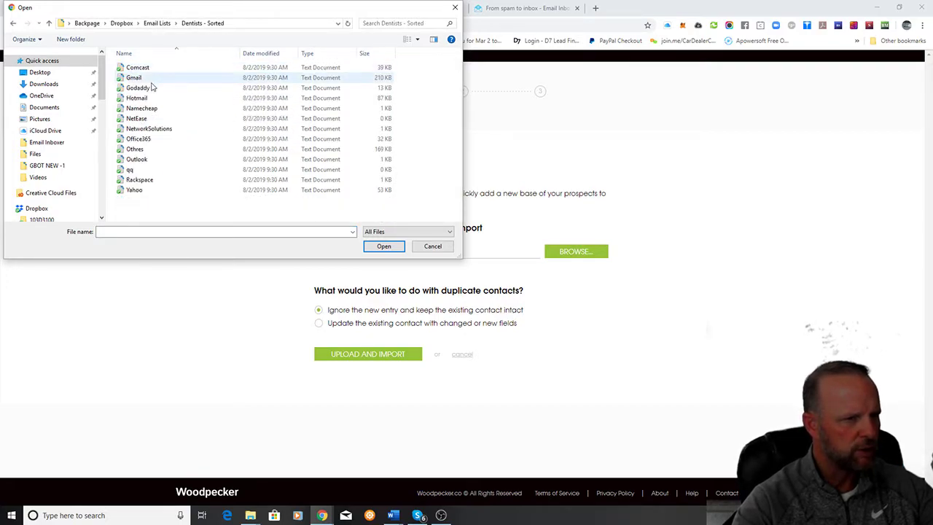
{"action": "double_click", "coordinate": [139, 78]}
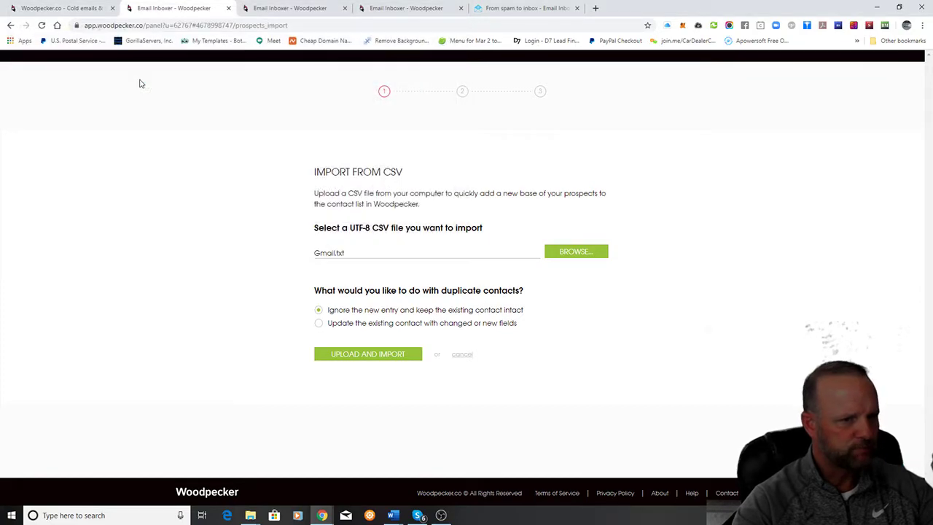
{"action": "left_click", "coordinate": [347, 357]}
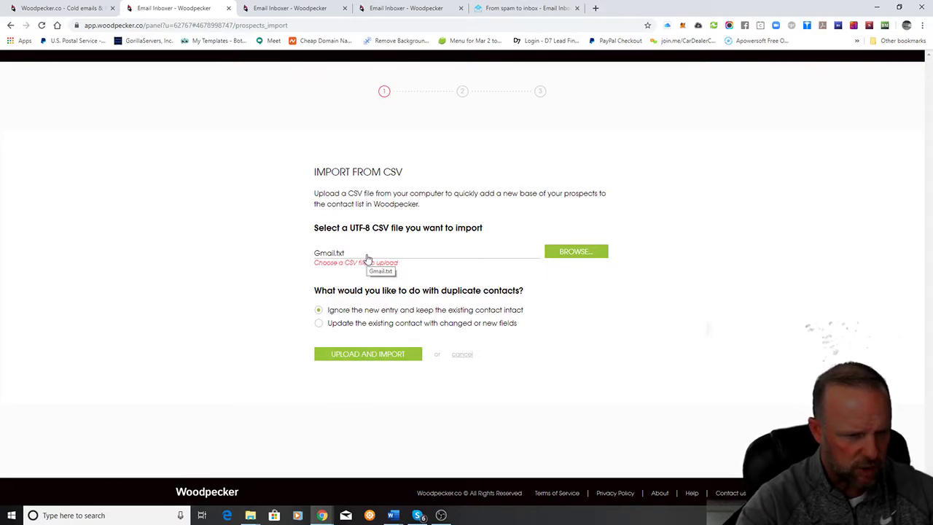
- Upload dentists-30k--subscribers-xr517em32da52.csv from the LeadScrape folder in Email Lists, keeping existing contacts intact for duplicates
{"action": "left_click", "coordinate": [560, 259]}
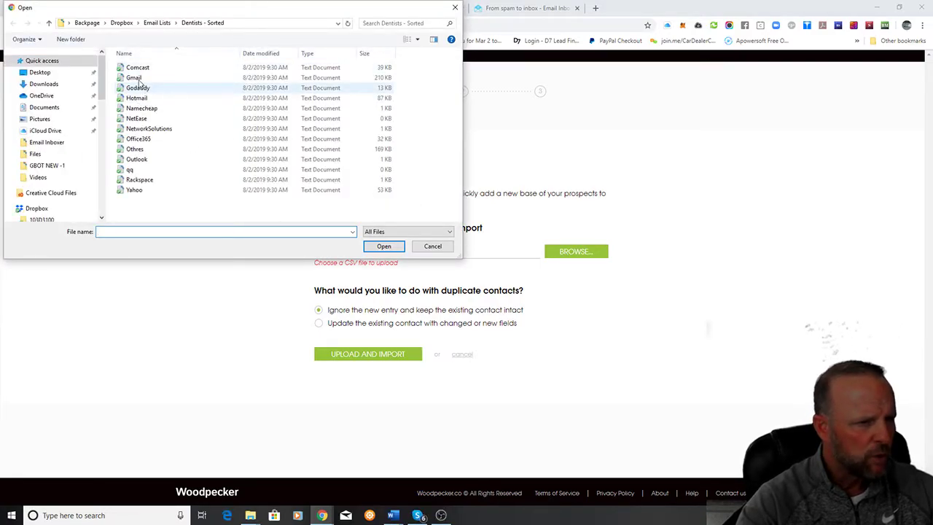
{"action": "left_click", "coordinate": [158, 24]}
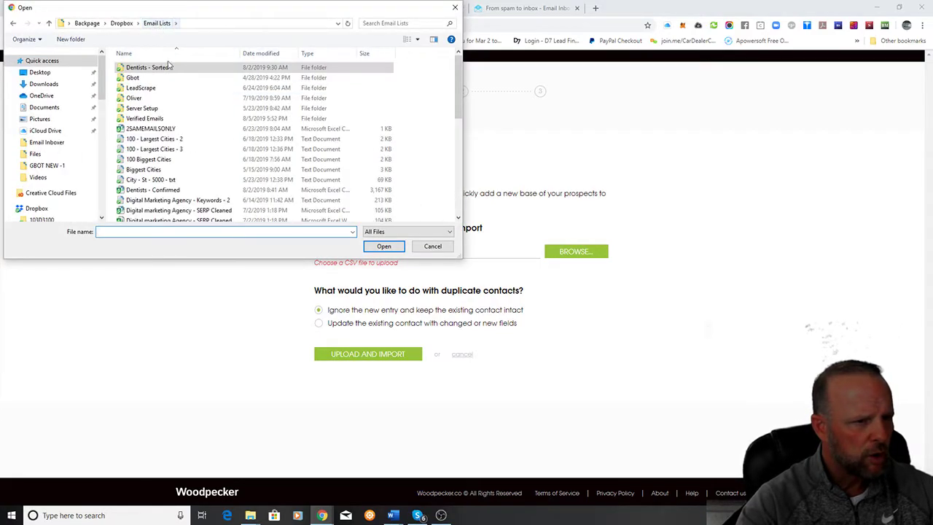
{"action": "double_click", "coordinate": [163, 89]}
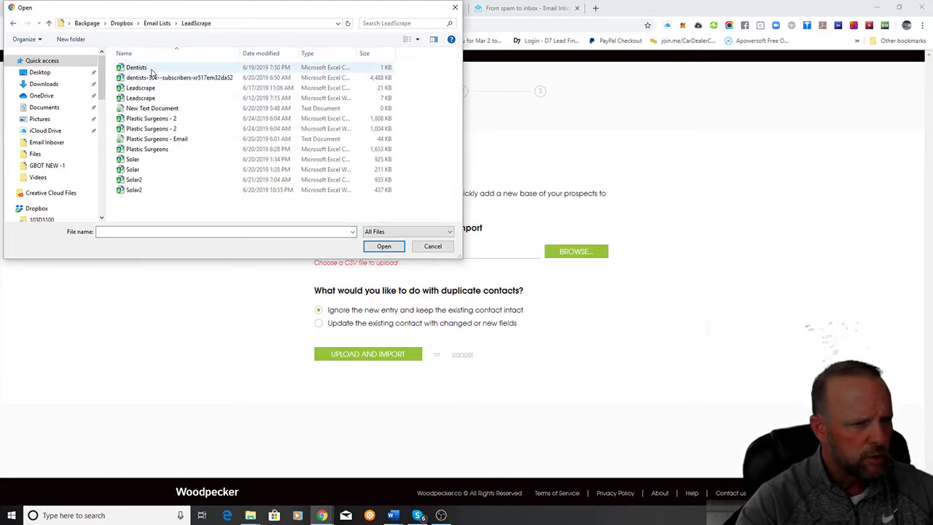
{"action": "double_click", "coordinate": [155, 80]}
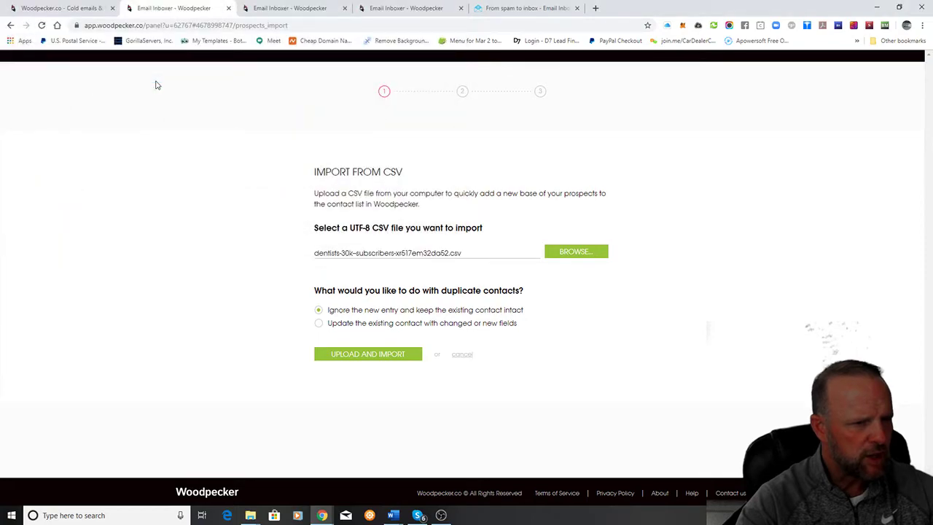
{"action": "left_click", "coordinate": [354, 354]}
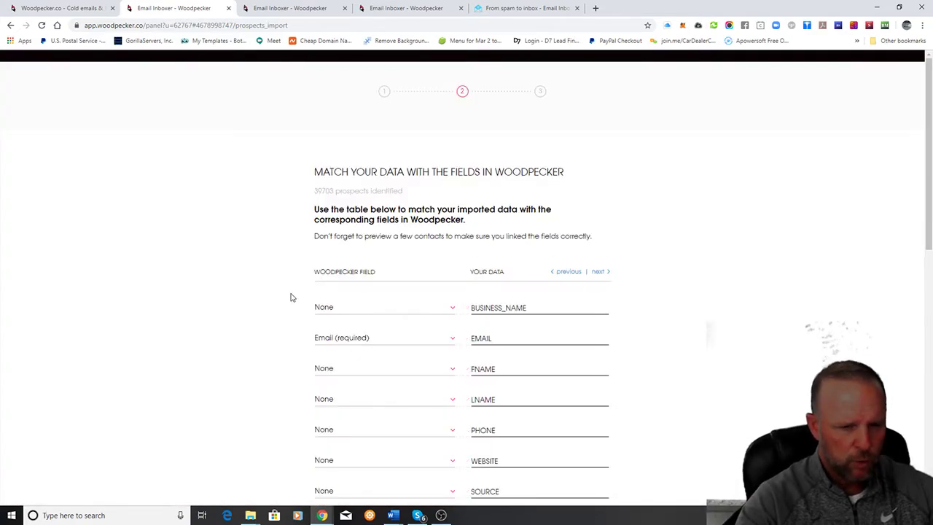
- Match the imported BUSINESS_NAME column to the Company field
{"action": "scroll", "coordinate": [291, 296], "scroll_direction": "down", "scroll_amount": 1}
{"action": "scroll", "coordinate": [291, 295], "scroll_direction": "down", "scroll_amount": 2}
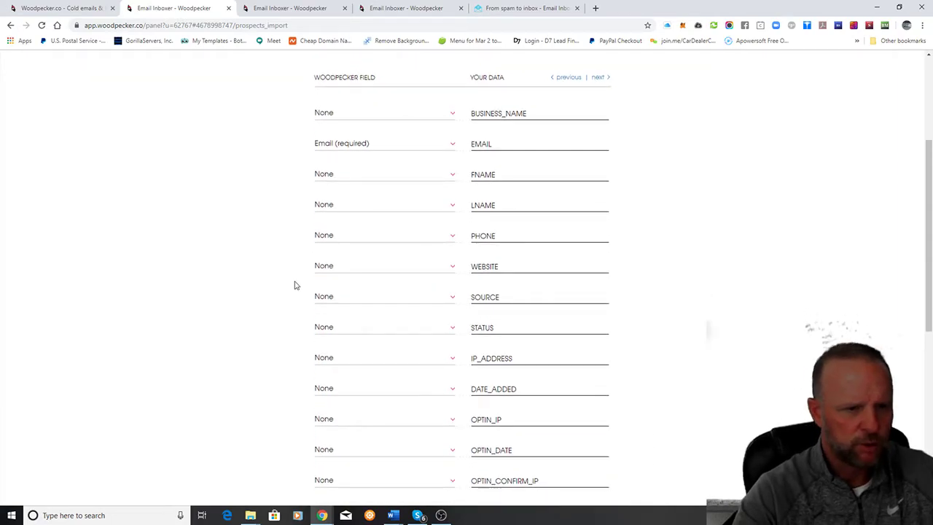
{"action": "scroll", "coordinate": [293, 288], "scroll_direction": "up", "scroll_amount": 1}
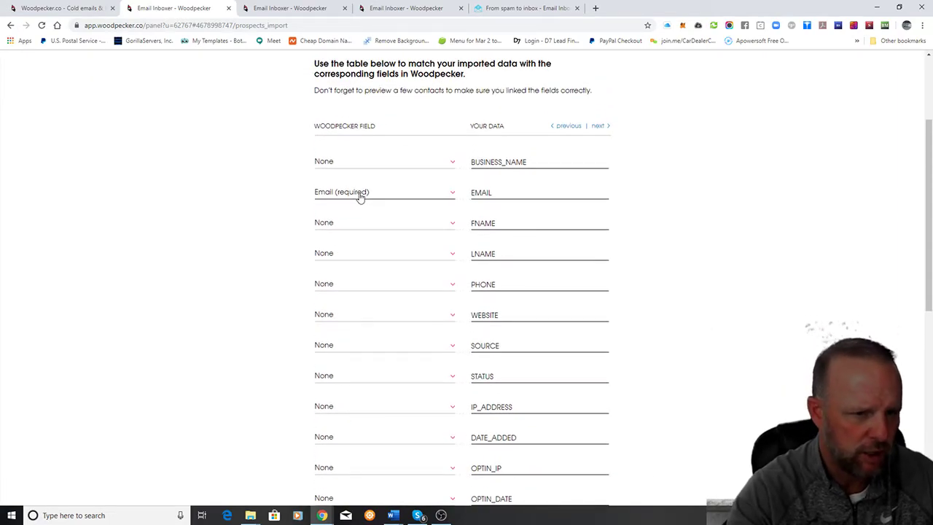
{"action": "left_click", "coordinate": [387, 167]}
{"action": "scroll", "coordinate": [415, 239], "scroll_direction": "down", "scroll_amount": 3}
{"action": "scroll", "coordinate": [416, 239], "scroll_direction": "down", "scroll_amount": 2}
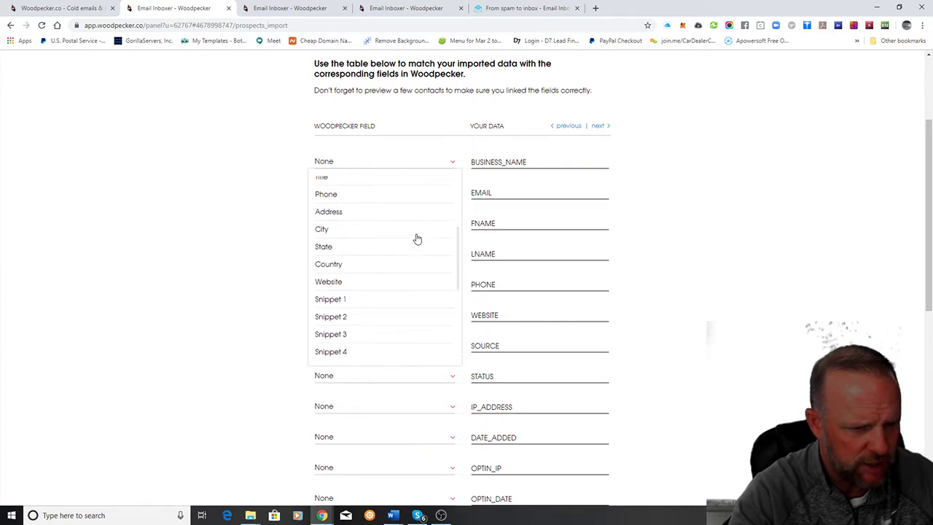
{"action": "scroll", "coordinate": [417, 239], "scroll_direction": "down", "scroll_amount": 3}
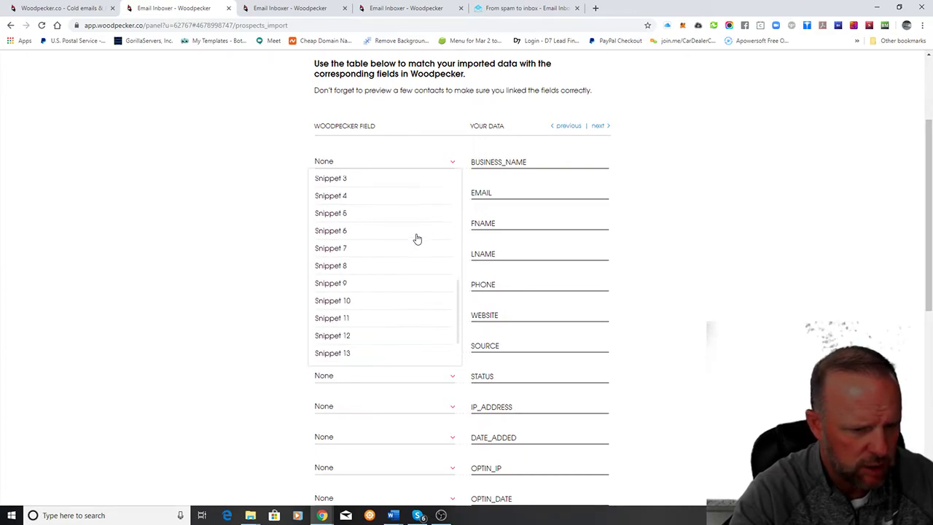
{"action": "scroll", "coordinate": [416, 239], "scroll_direction": "up", "scroll_amount": 4}
{"action": "scroll", "coordinate": [417, 239], "scroll_direction": "up", "scroll_amount": 3}
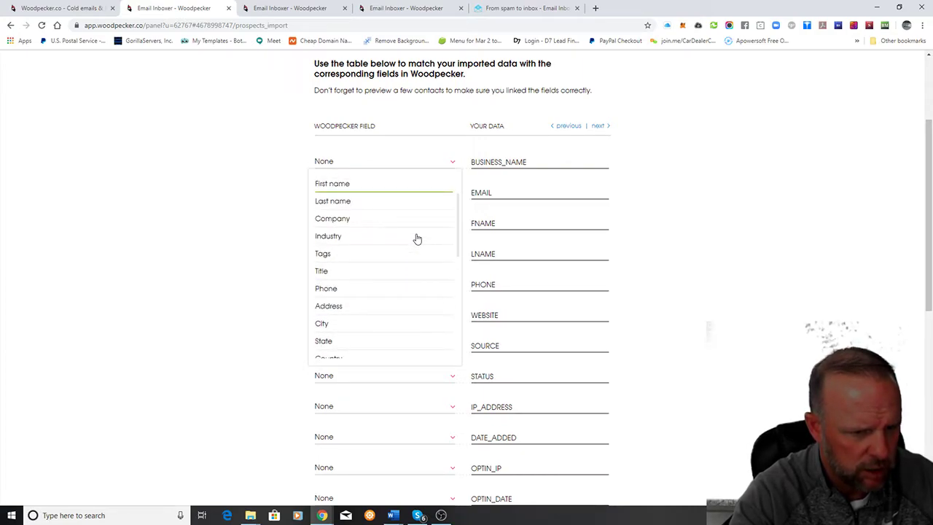
{"action": "left_click", "coordinate": [378, 276]}
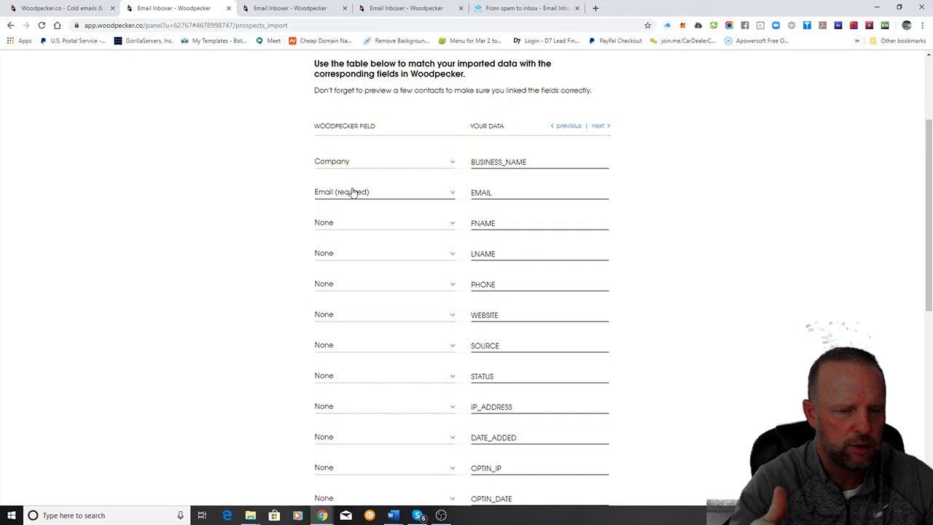
{"action": "scroll", "coordinate": [285, 445], "scroll_direction": "down", "scroll_amount": 6}
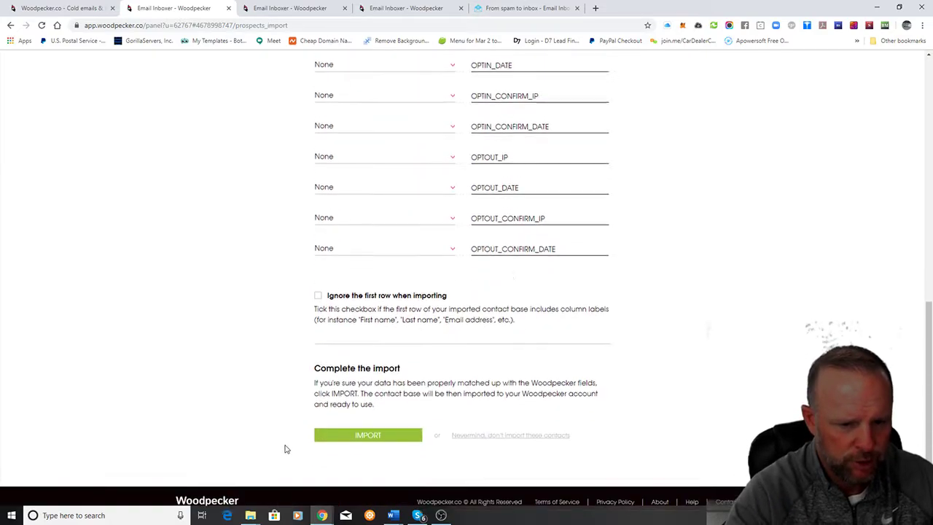